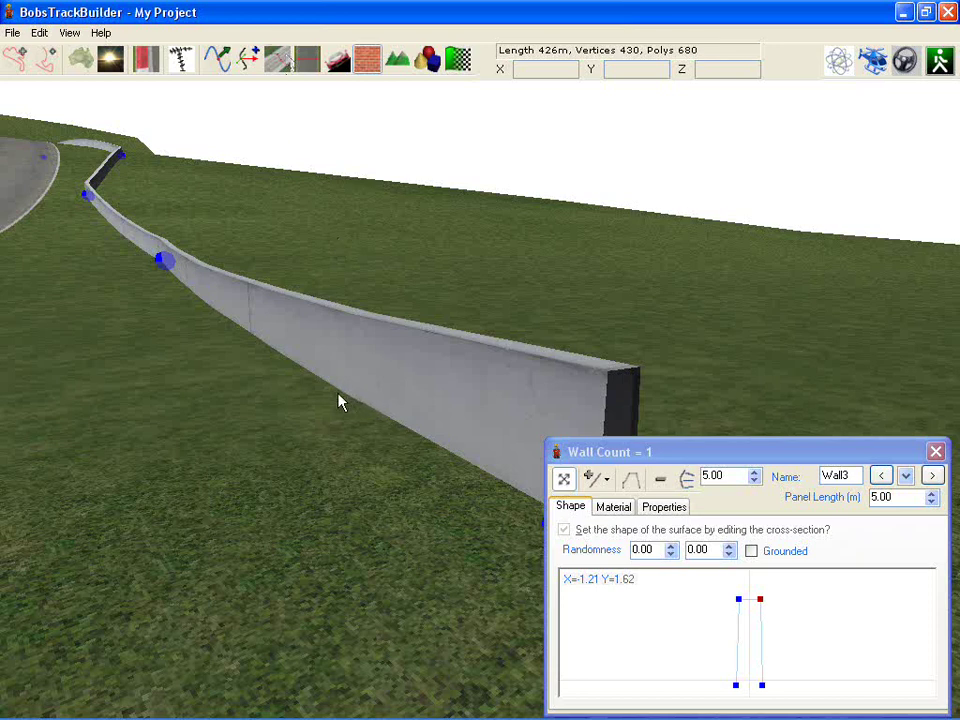
- Draw a second wall on the grass behind the existing one, running roughly parallel to it
click(605, 479)
click(624, 505)
click(768, 338)
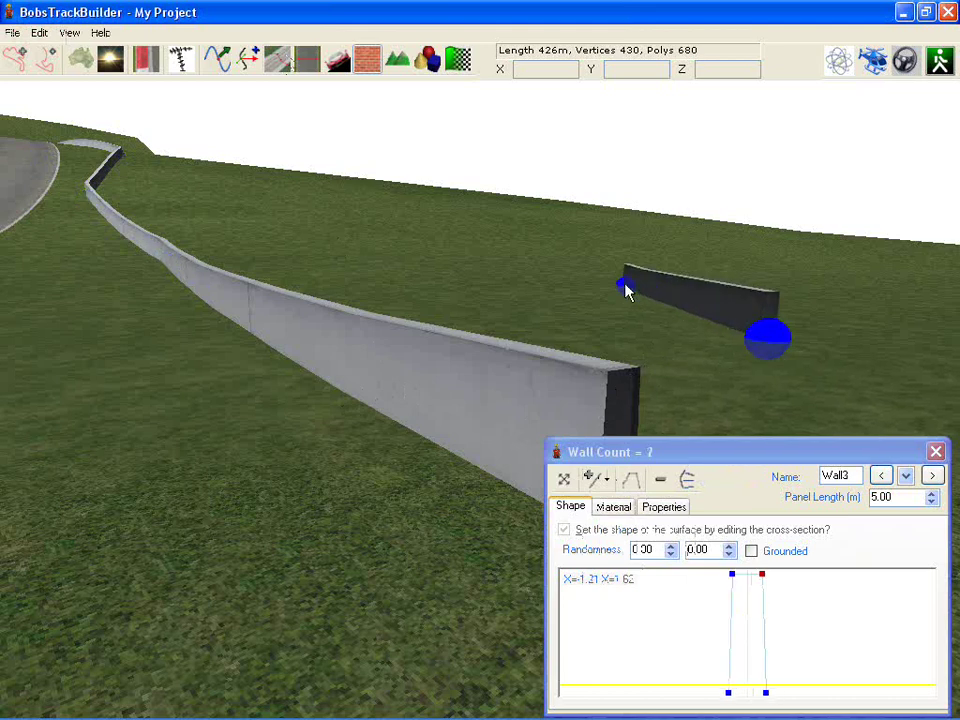
click(611, 282)
click(453, 235)
- Widen the second wall's cross-section by moving one side outward, and delete that wall
scroll(720, 600, down, 3)
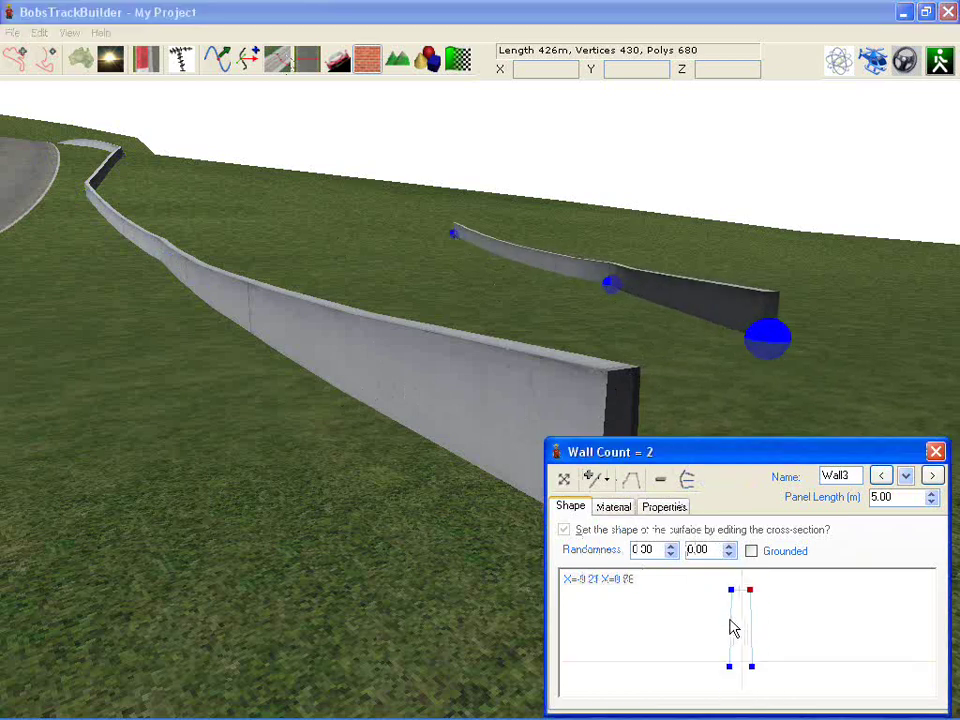
drag(702, 585, 660, 666)
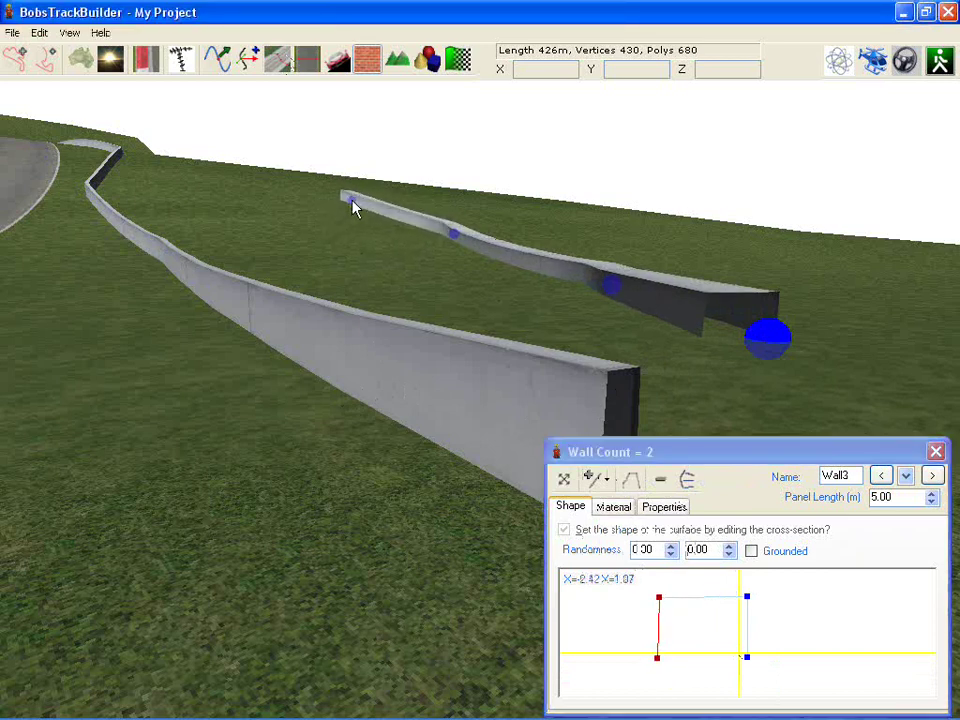
click(660, 481)
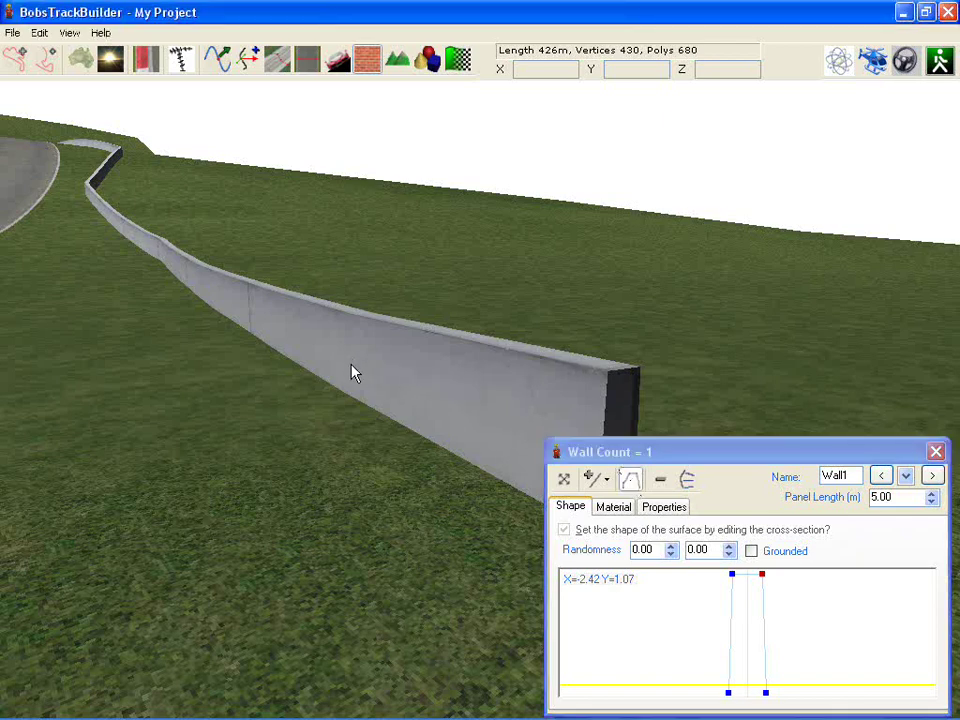
- Add a custom cross-section near the remaining wall's near end and raise its top edge to a height of about 3
middle_drag(351, 365, 347, 363)
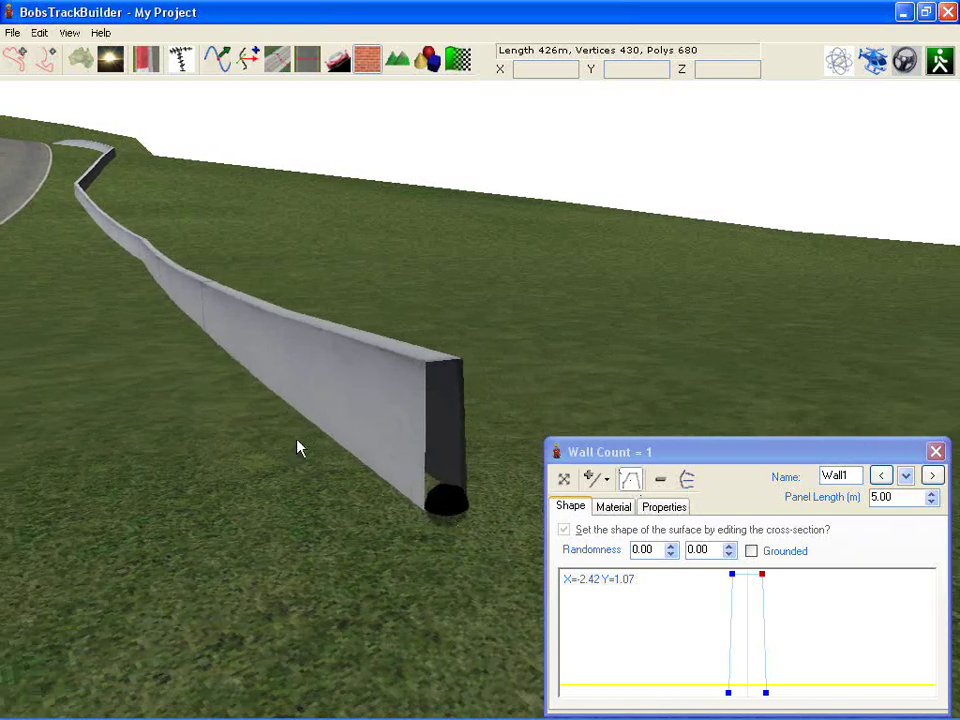
click(260, 378)
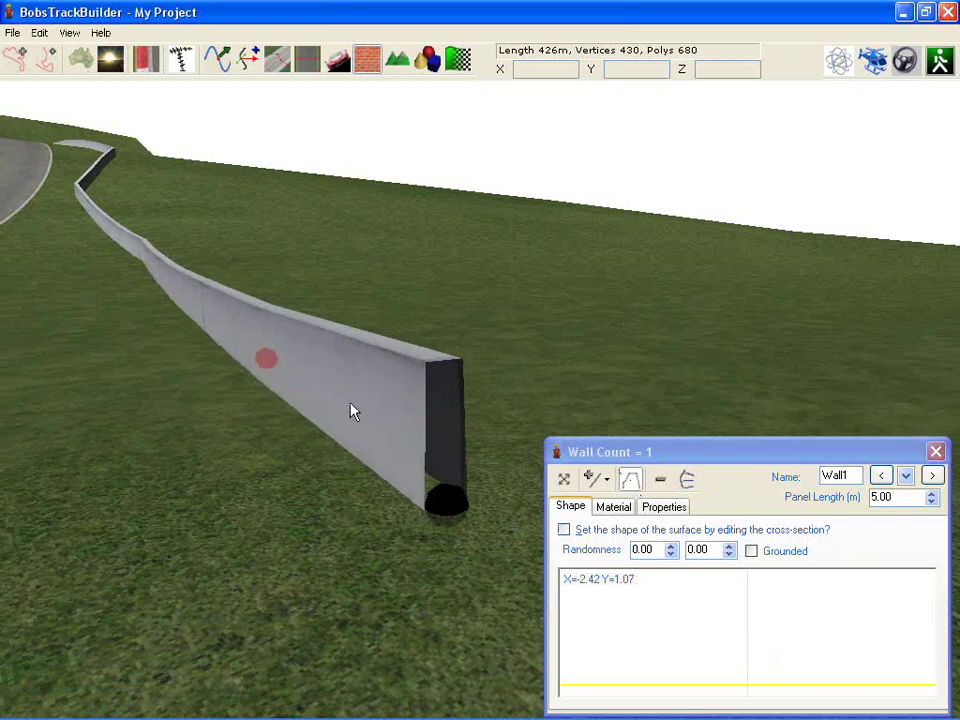
click(595, 532)
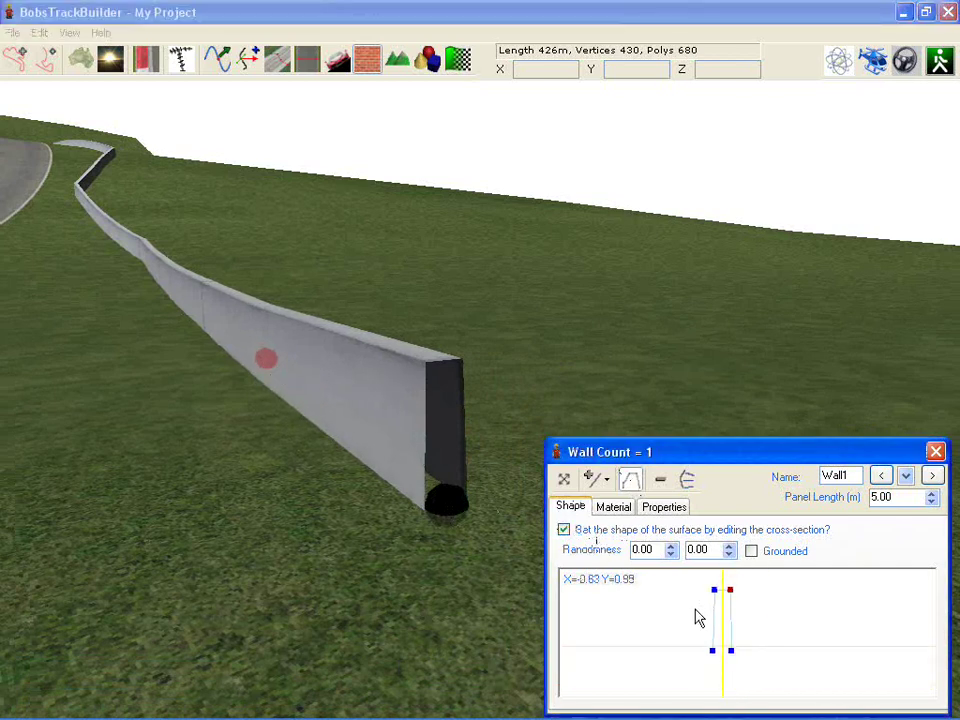
drag(700, 577, 727, 520)
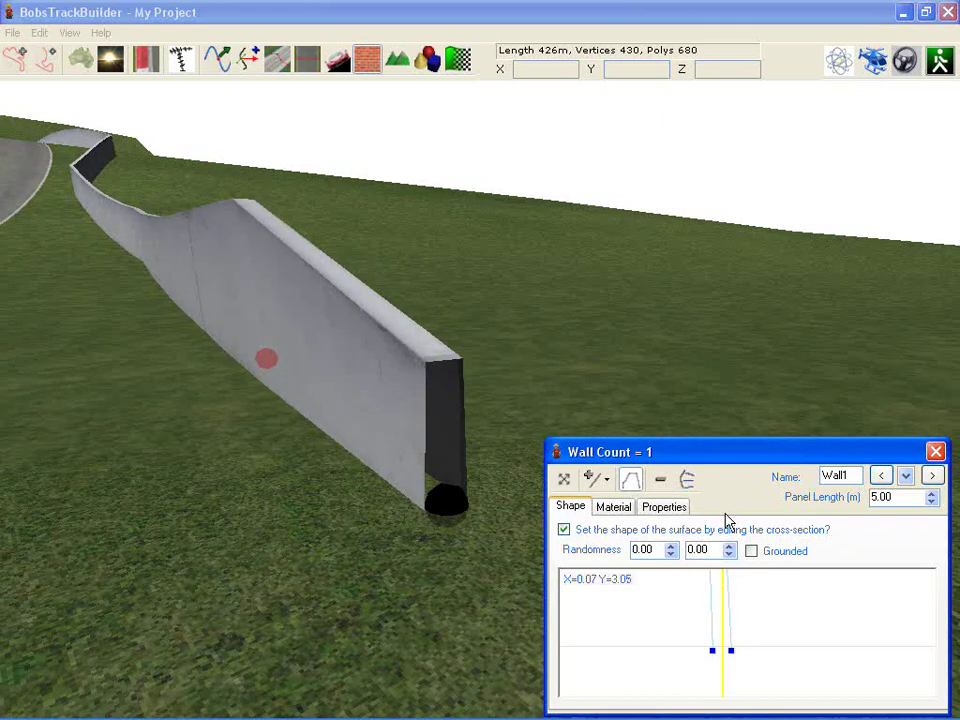
middle_drag(231, 207, 248, 224)
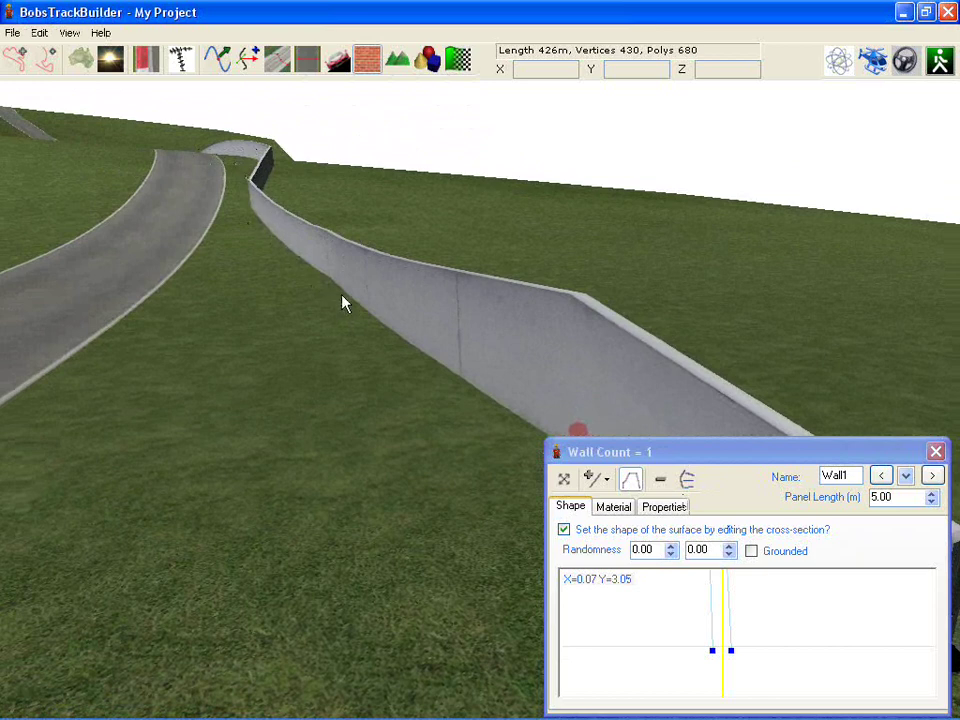
- Add another custom cross-section farther along the wall and lower its top edge to less than half its height
click(400, 320)
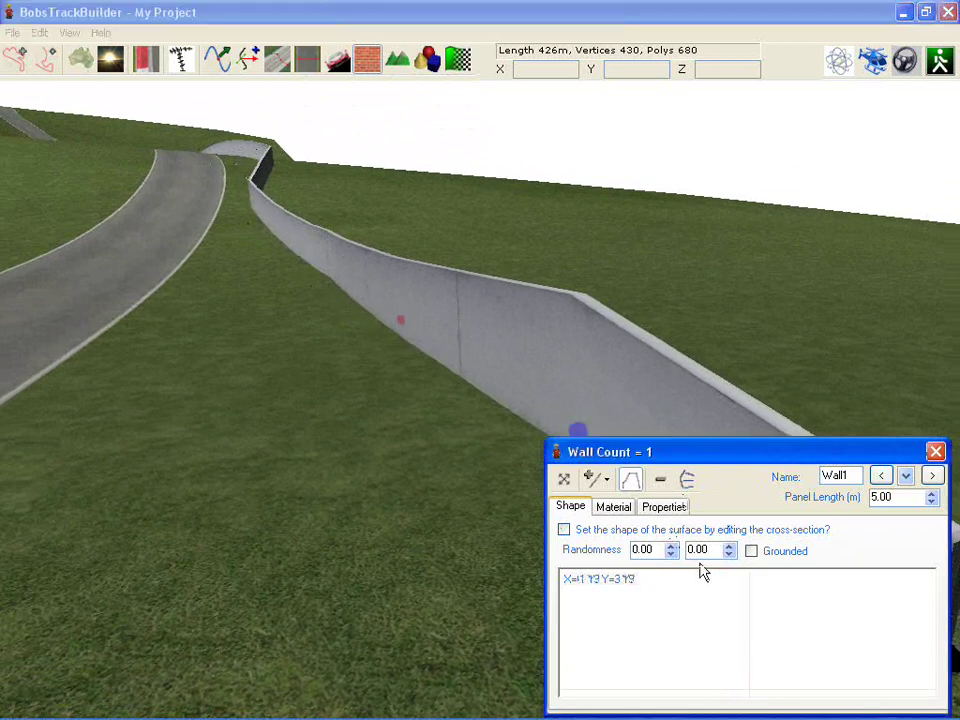
click(668, 532)
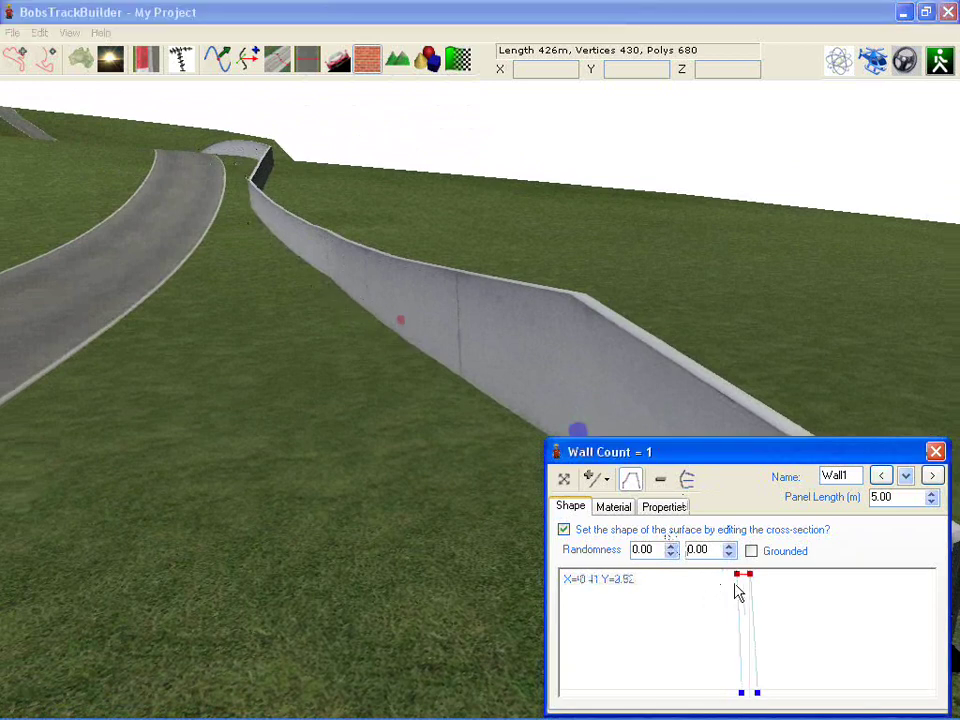
drag(743, 578, 746, 657)
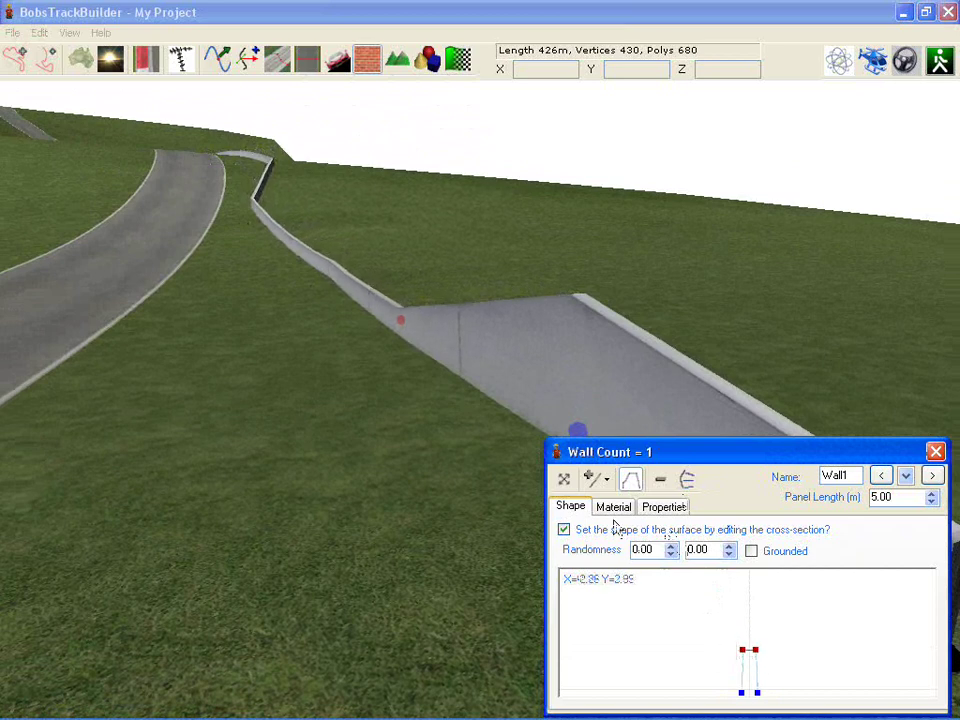
- Slide the tall and then the low cross-section to new positions along the wall
right_drag(541, 451, 628, 461)
drag(260, 388, 195, 374)
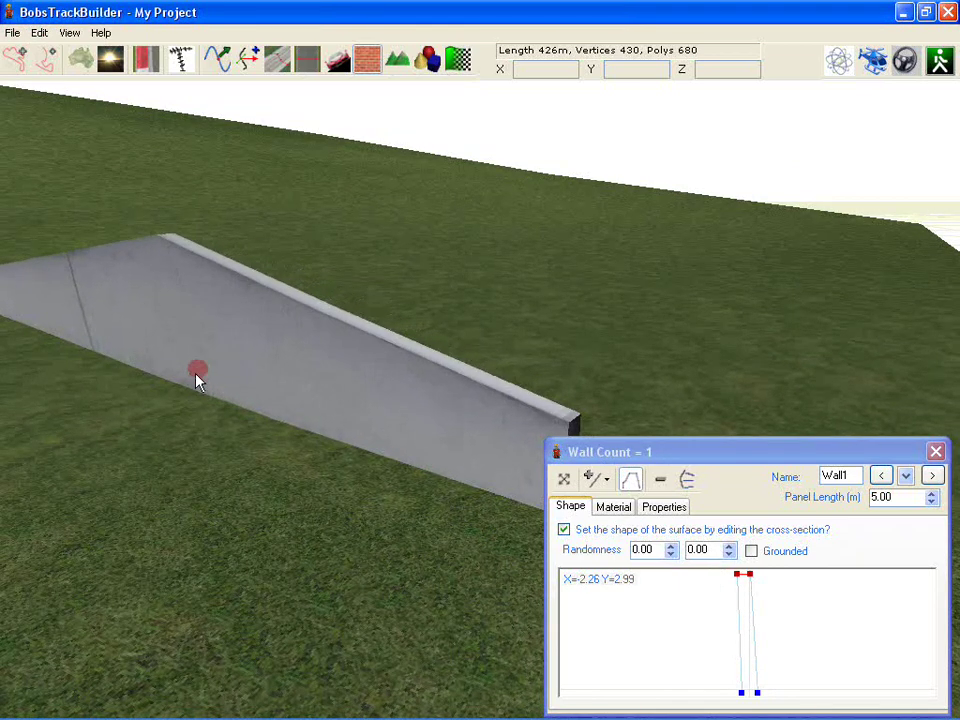
right_drag(195, 374, 187, 374)
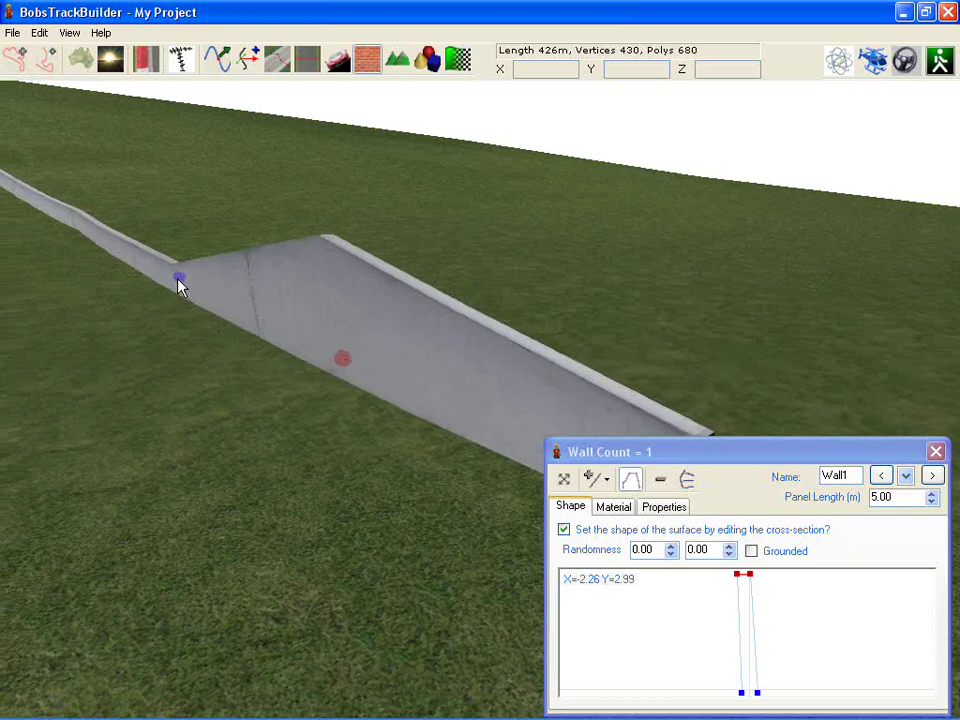
drag(178, 280, 171, 281)
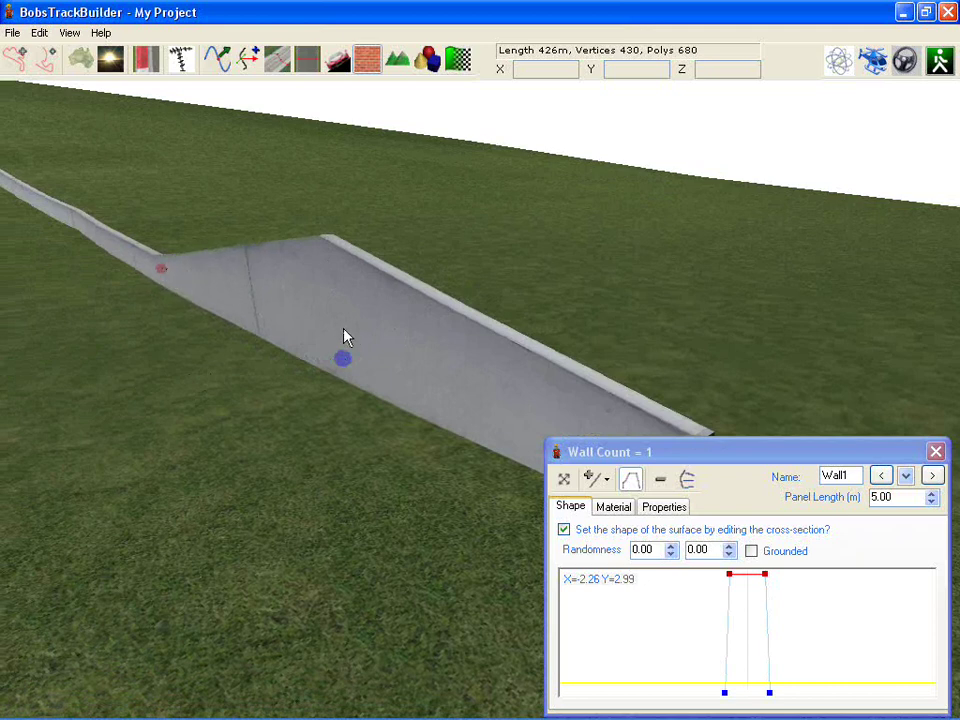
- Delete the tall custom cross-section nearer the wall's near end
right_drag(310, 370, 294, 364)
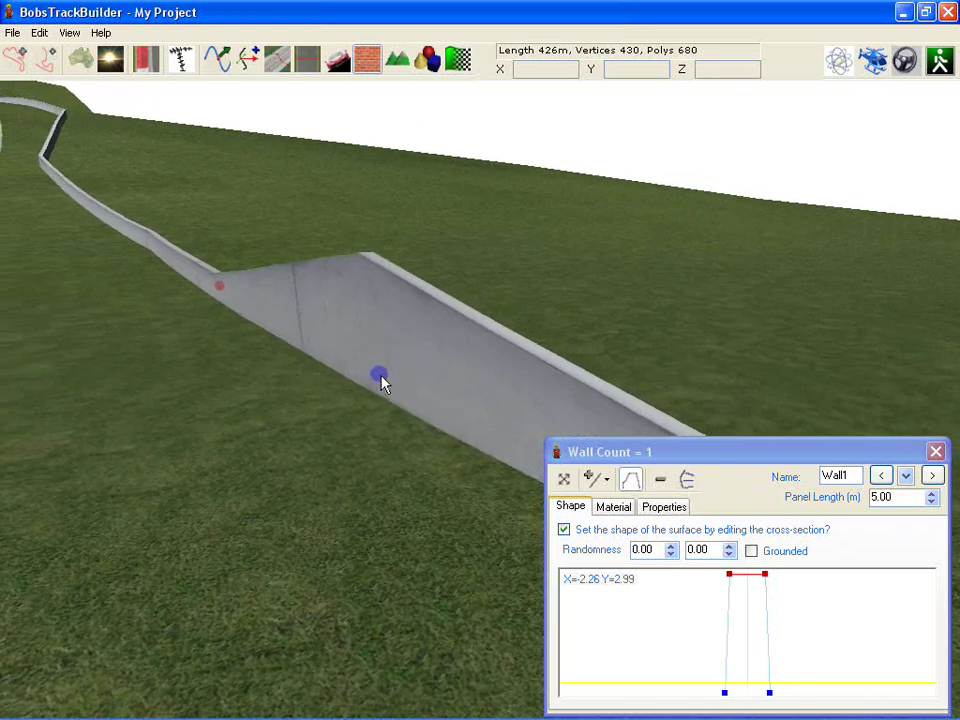
click(381, 379)
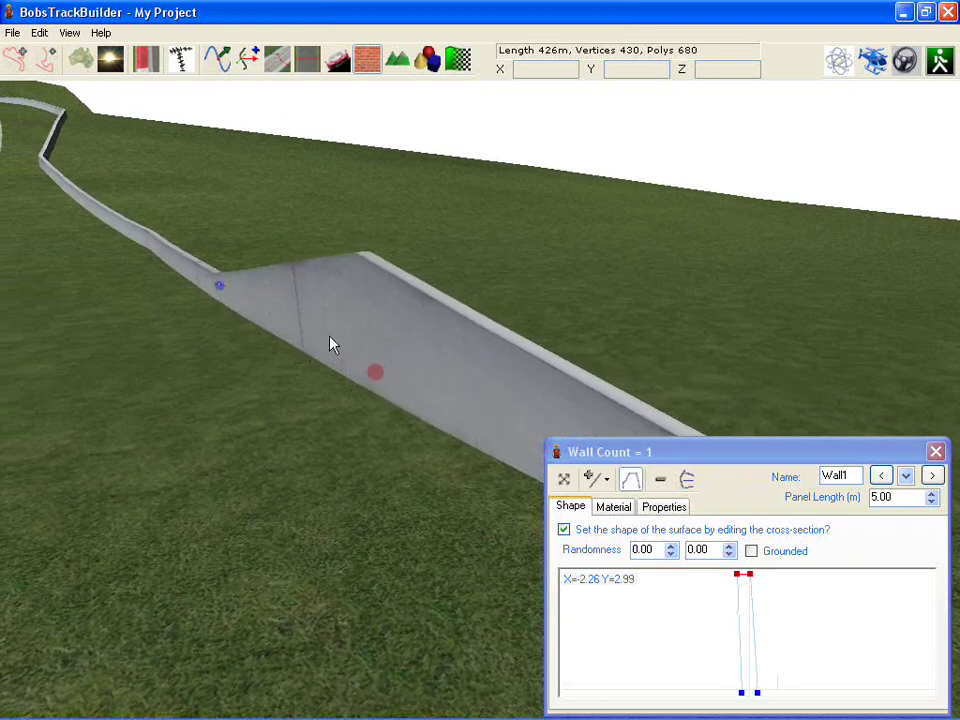
right_click(372, 372)
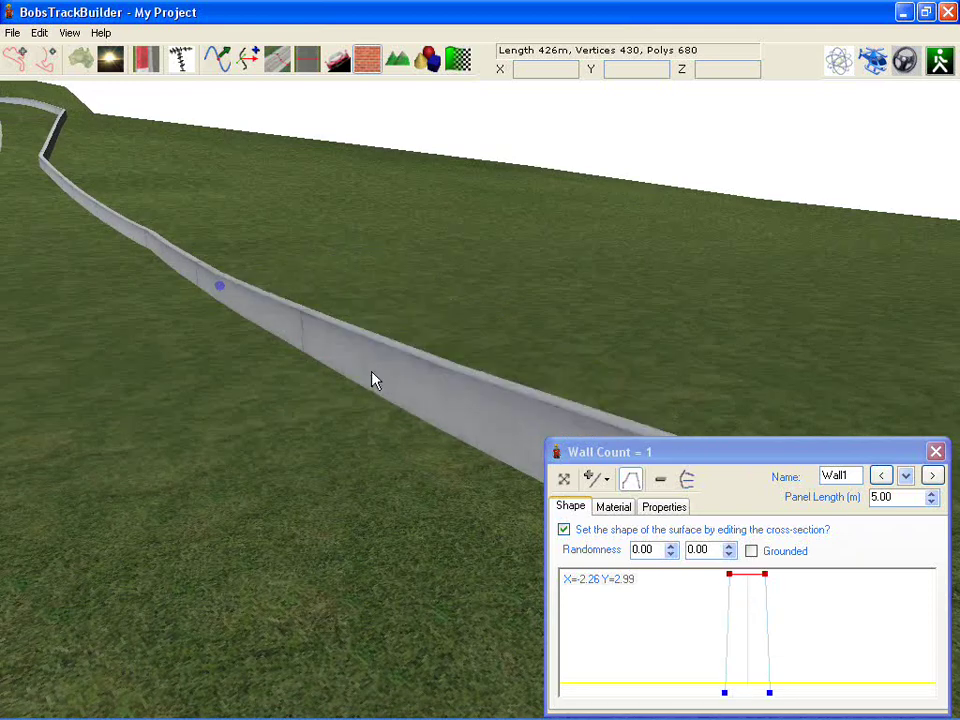
- Add a point partway up each side of the wall's cross-section and pull both outward to make the wall bulge
right_drag(363, 372, 341, 361)
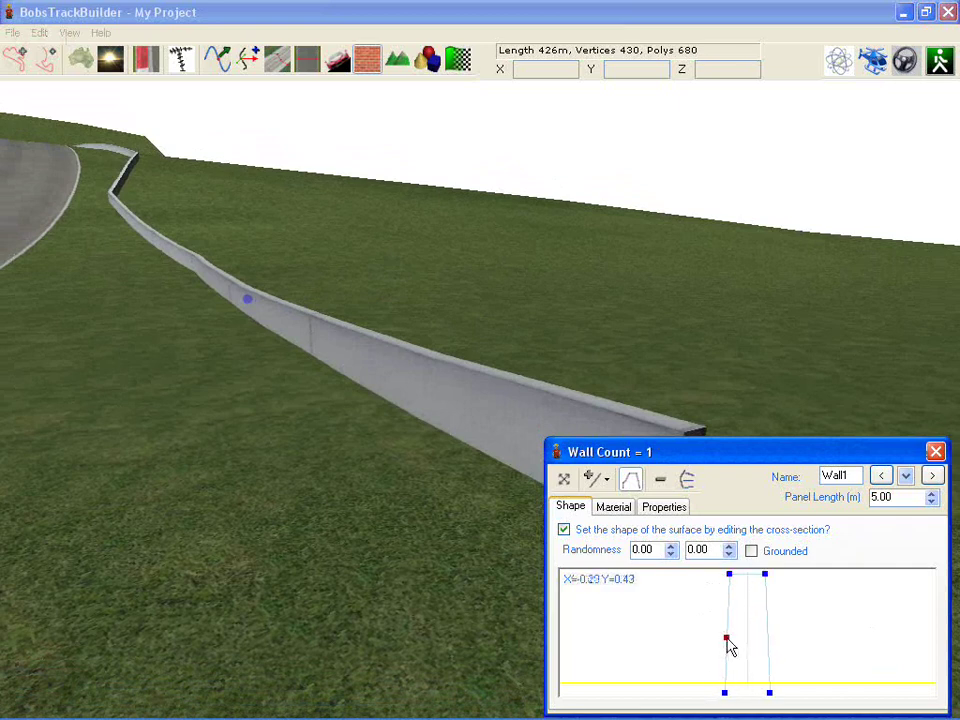
drag(727, 640, 690, 626)
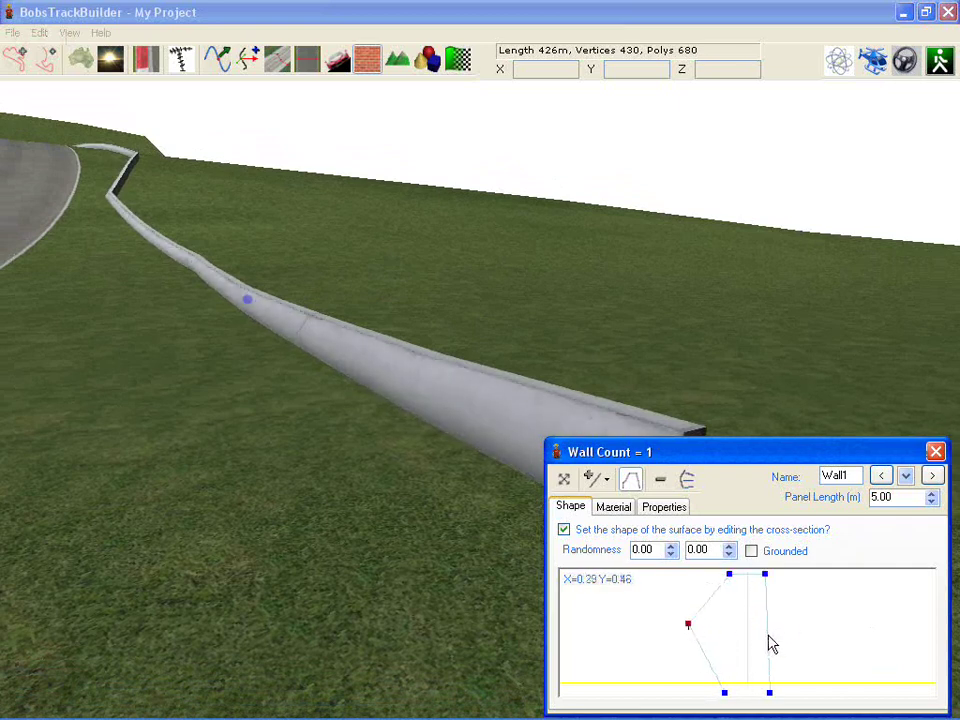
drag(771, 643, 816, 634)
- Slide the remaining custom cross-section toward the wall's near end and raise its two top points well above their original height
right_drag(455, 443, 221, 341)
drag(130, 315, 325, 440)
scroll(735, 607, down, 2)
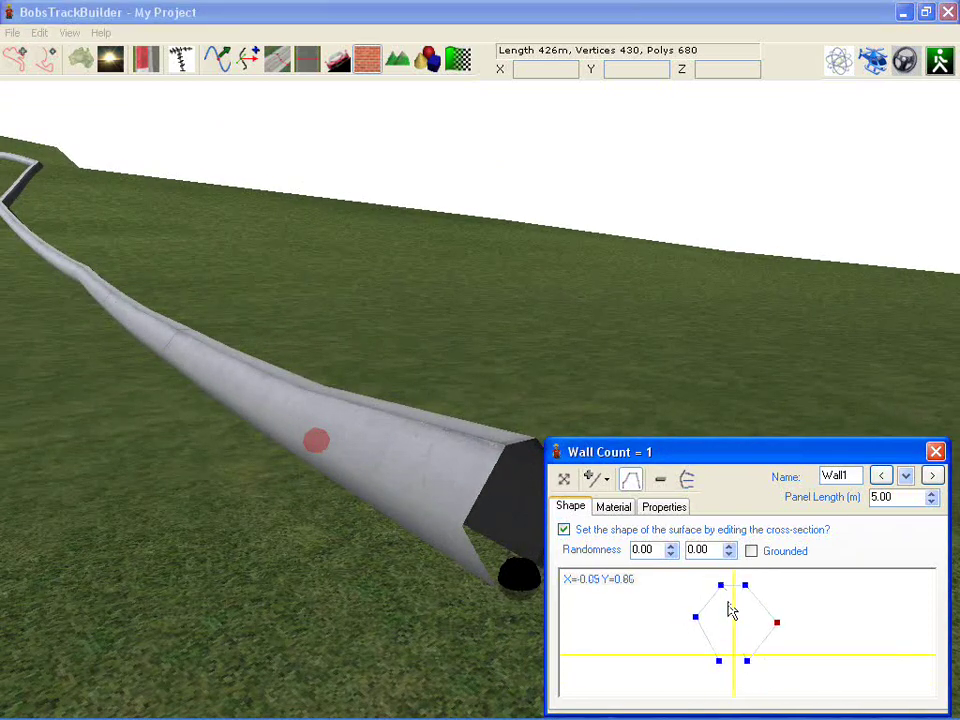
click(722, 585)
drag(746, 591, 745, 517)
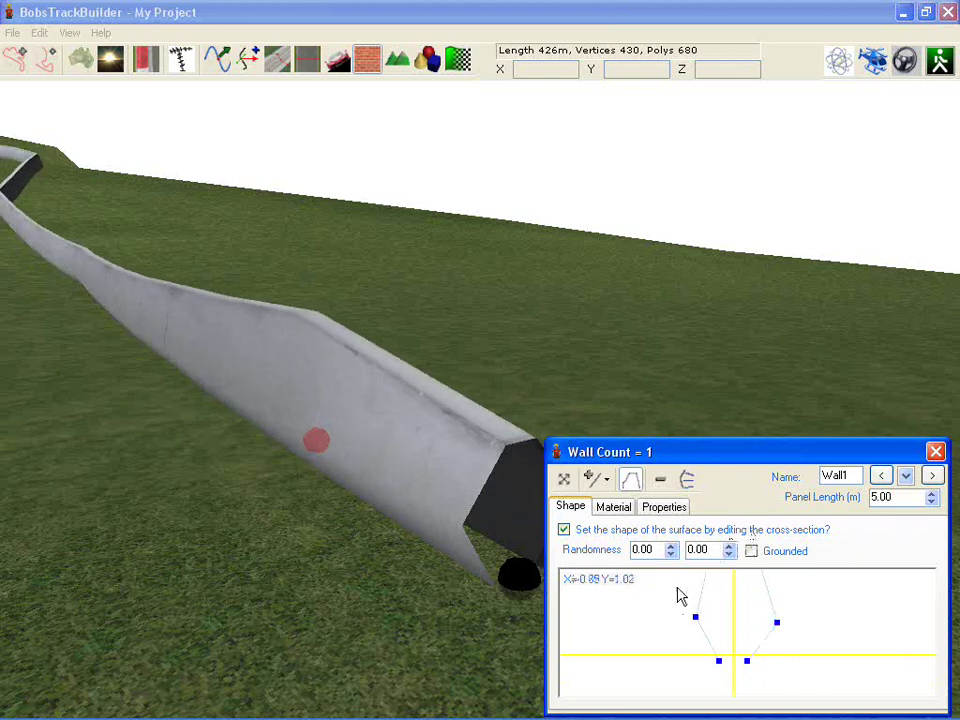
- Set both randomness values for the raised top points of the cross-section to 0.20
mouse_move(283, 407)
middle_down()
mouse_move(269, 410)
mouse_move(283, 408)
mouse_move(279, 415)
middle_up()
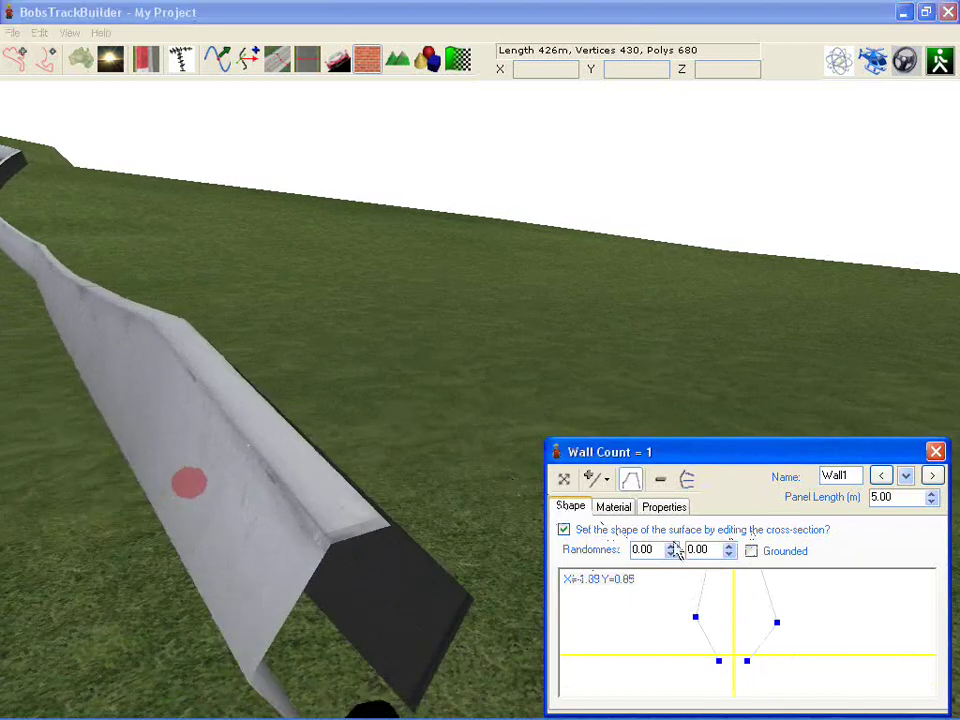
scroll(731, 620, down, 3)
mouse_move(732, 618)
middle_down()
mouse_move(728, 643)
mouse_move(738, 636)
middle_up()
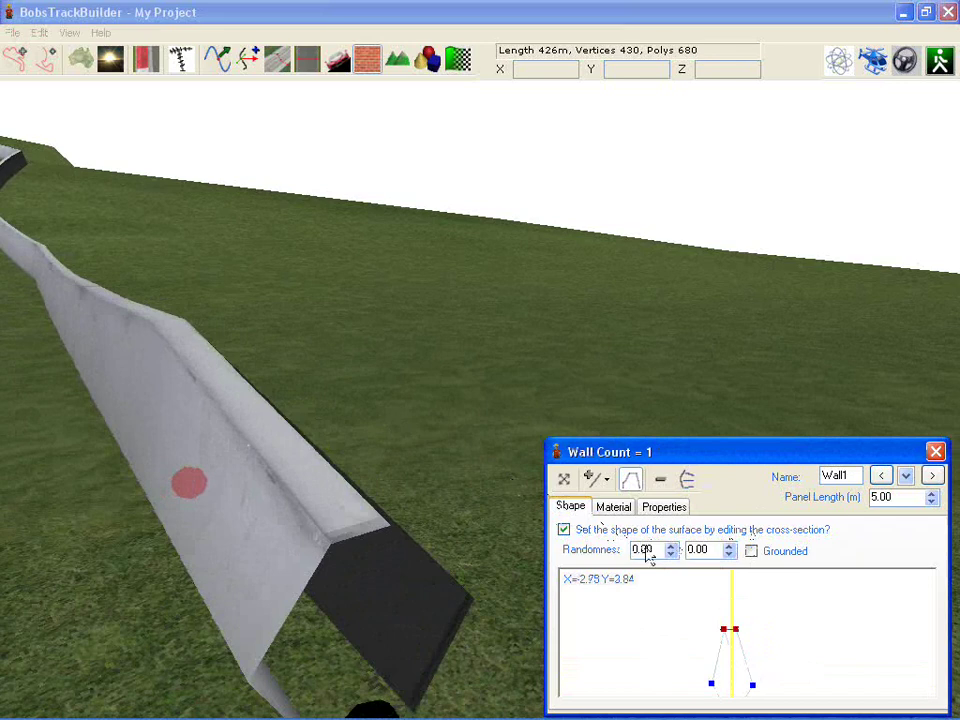
drag(702, 549, 697, 549)
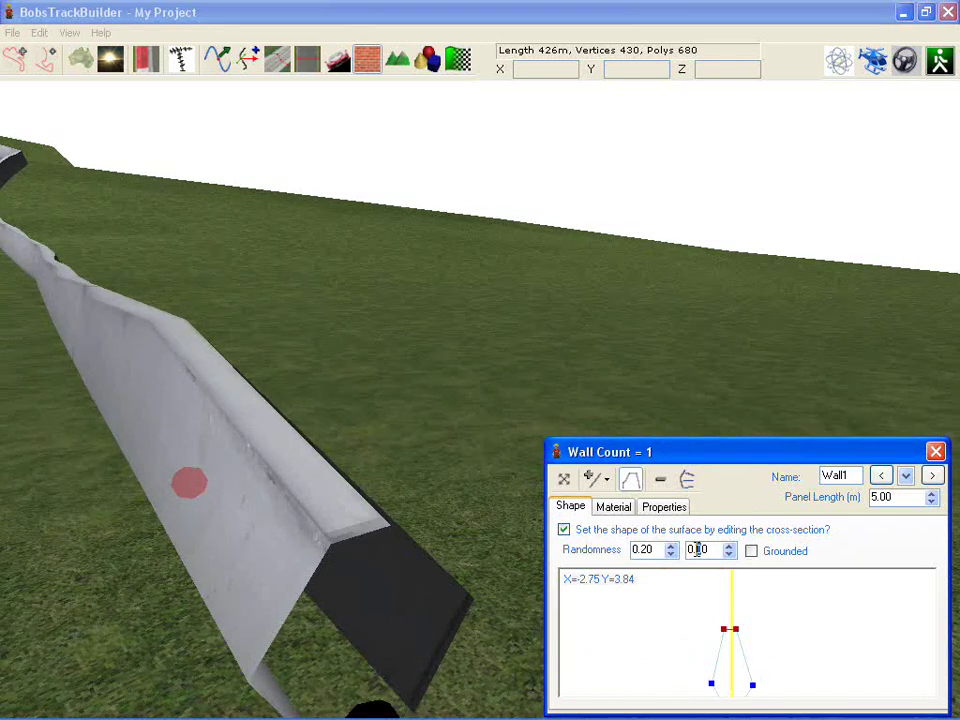
text(2)
- Slide the randomised cross-section farther along the wall, away from its near end, in two moves
right_drag(188, 328, 177, 323)
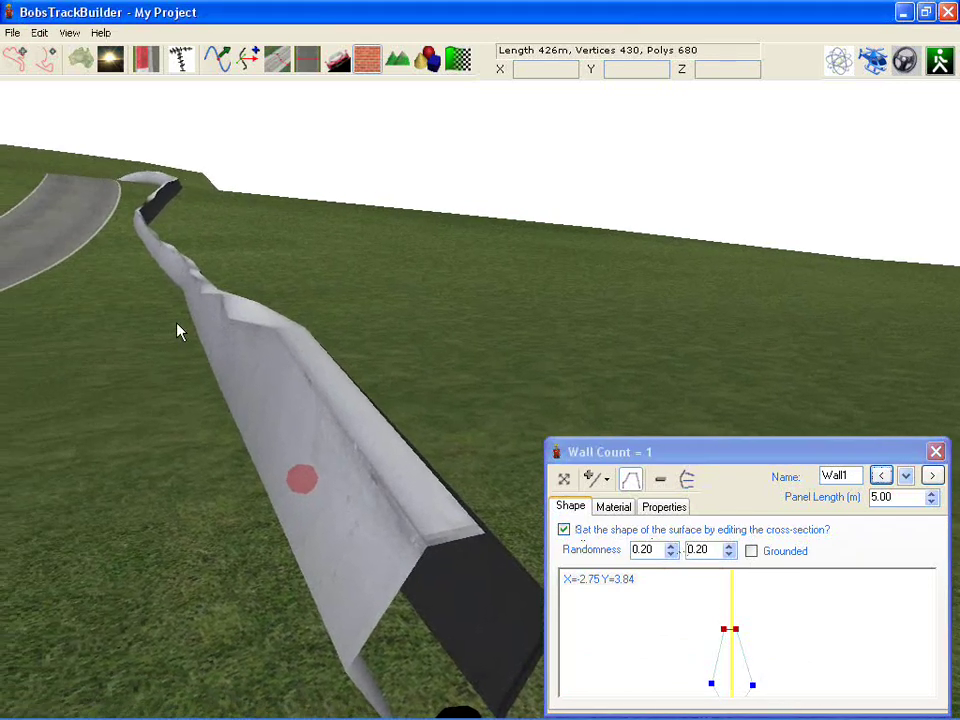
right_drag(281, 385, 388, 411)
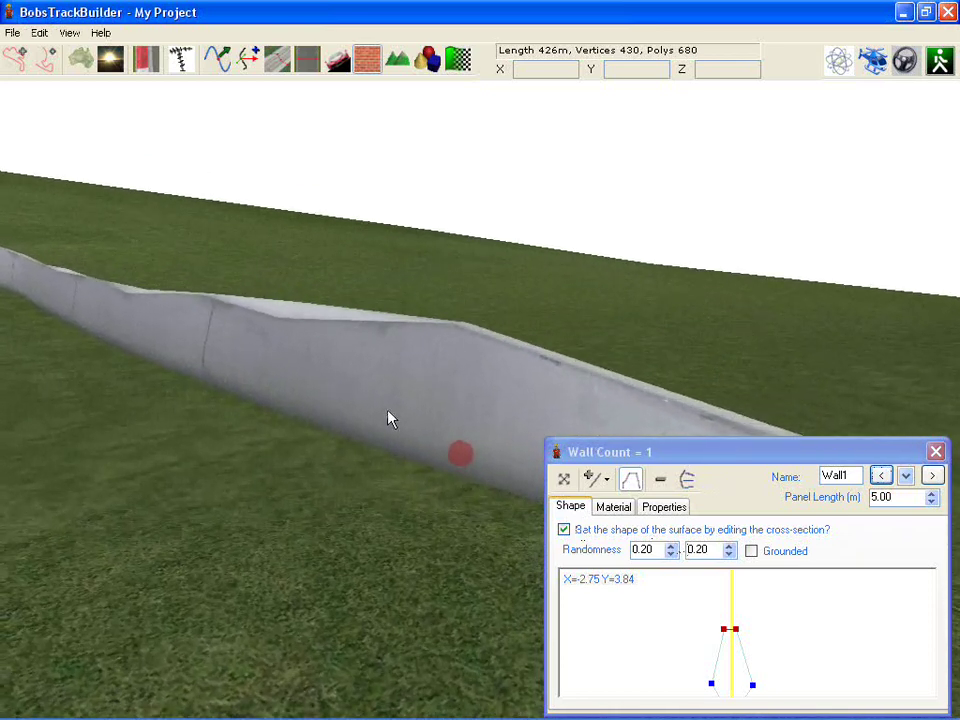
mouse_move(458, 453)
mouse_down()
mouse_move(159, 380)
mouse_move(129, 365)
mouse_move(142, 362)
mouse_move(72, 333)
mouse_move(497, 465)
mouse_move(306, 403)
mouse_move(491, 452)
mouse_move(283, 387)
mouse_move(431, 435)
mouse_up()
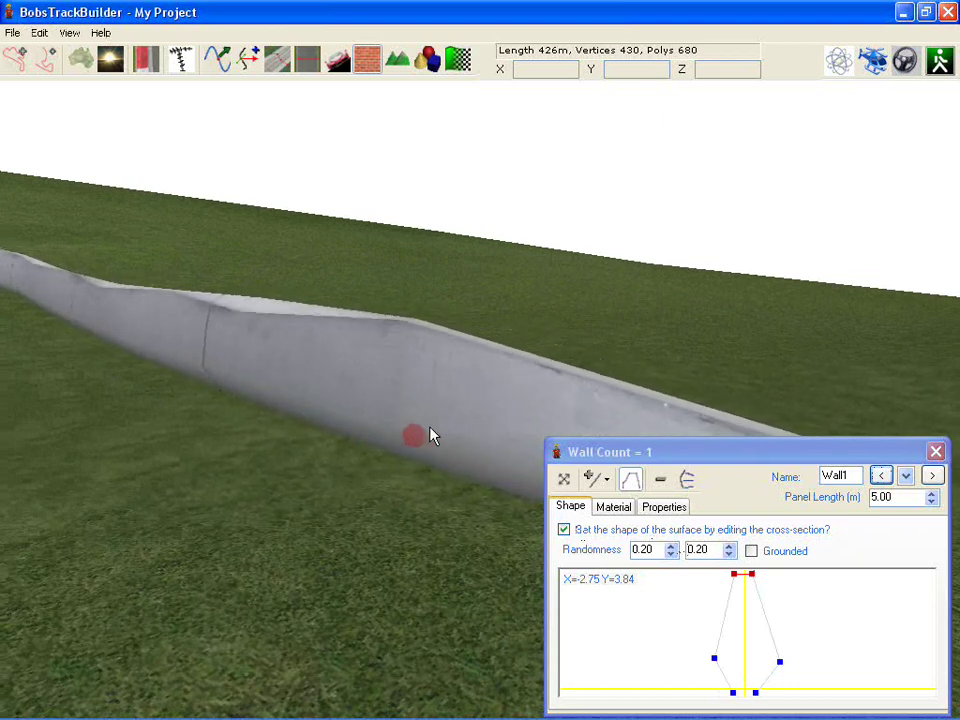
mouse_move(283, 386)
right_down()
mouse_move(236, 369)
mouse_move(345, 338)
mouse_move(271, 349)
mouse_move(271, 358)
right_up()
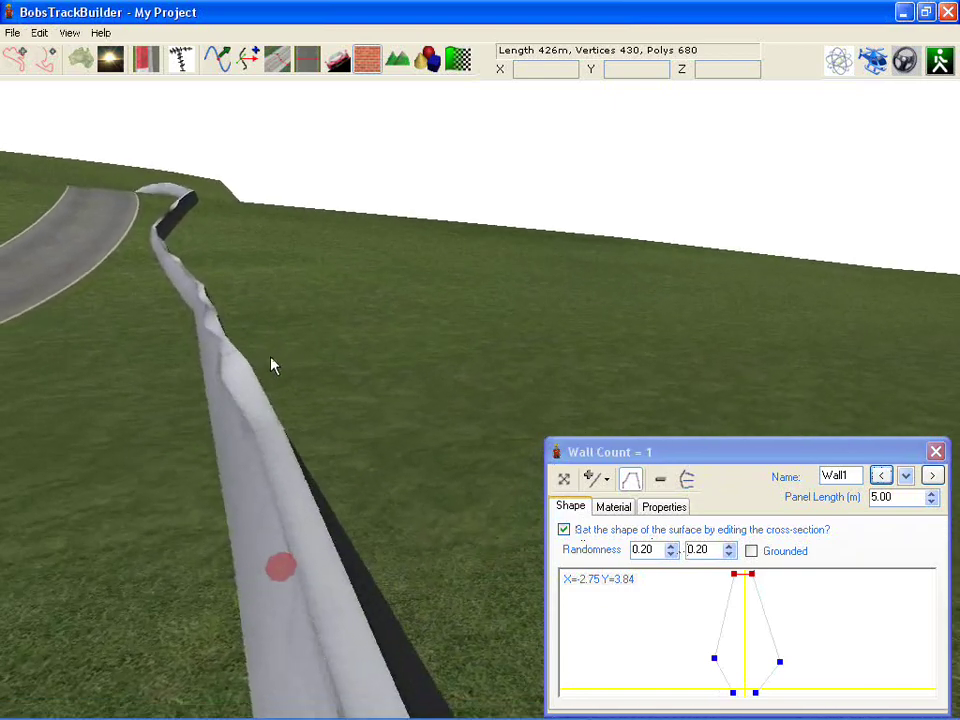
mouse_move(275, 566)
mouse_down()
mouse_move(191, 339)
mouse_move(265, 497)
mouse_move(268, 525)
mouse_move(249, 461)
mouse_move(253, 474)
mouse_up()
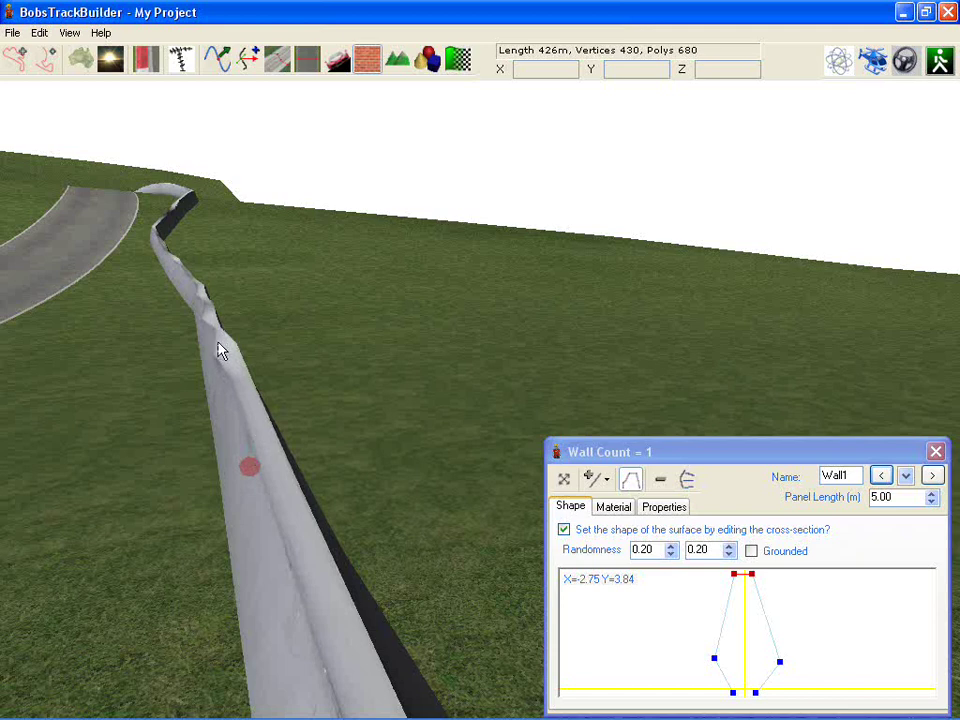
right_drag(233, 332, 206, 338)
key(Right)
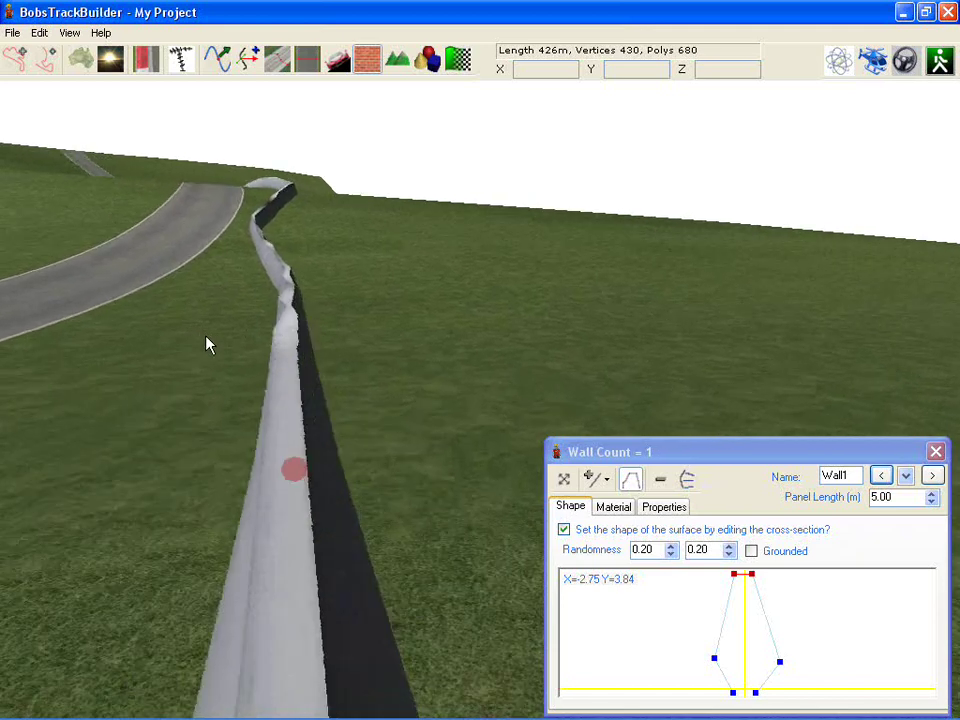
key(Left)
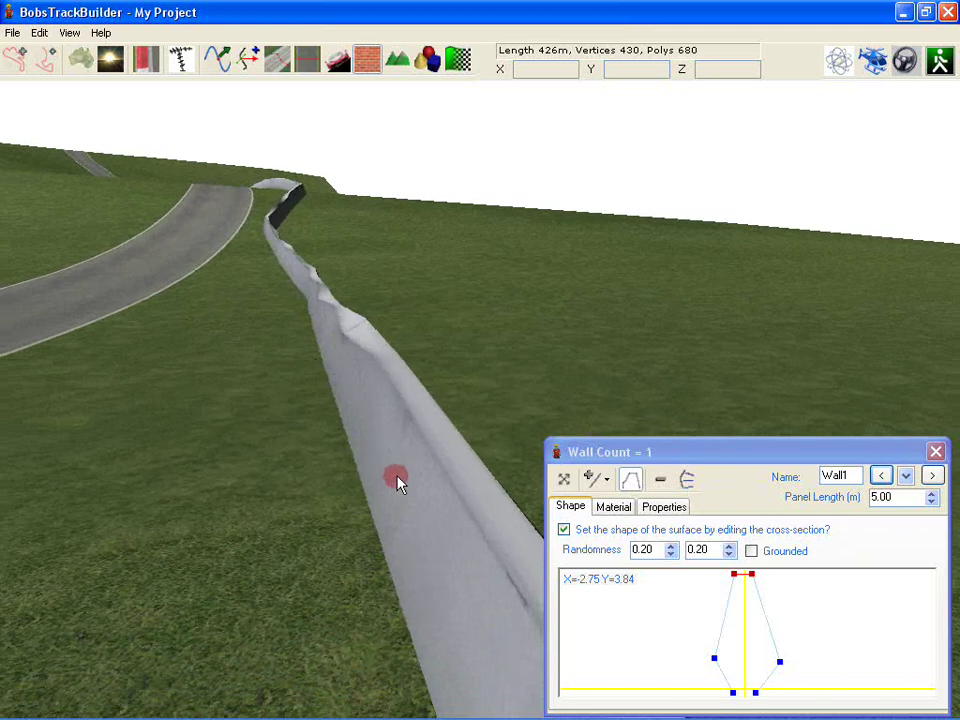
- Set the first randomness value of the cross-section's top points to 0.30
right_drag(424, 475, 377, 464)
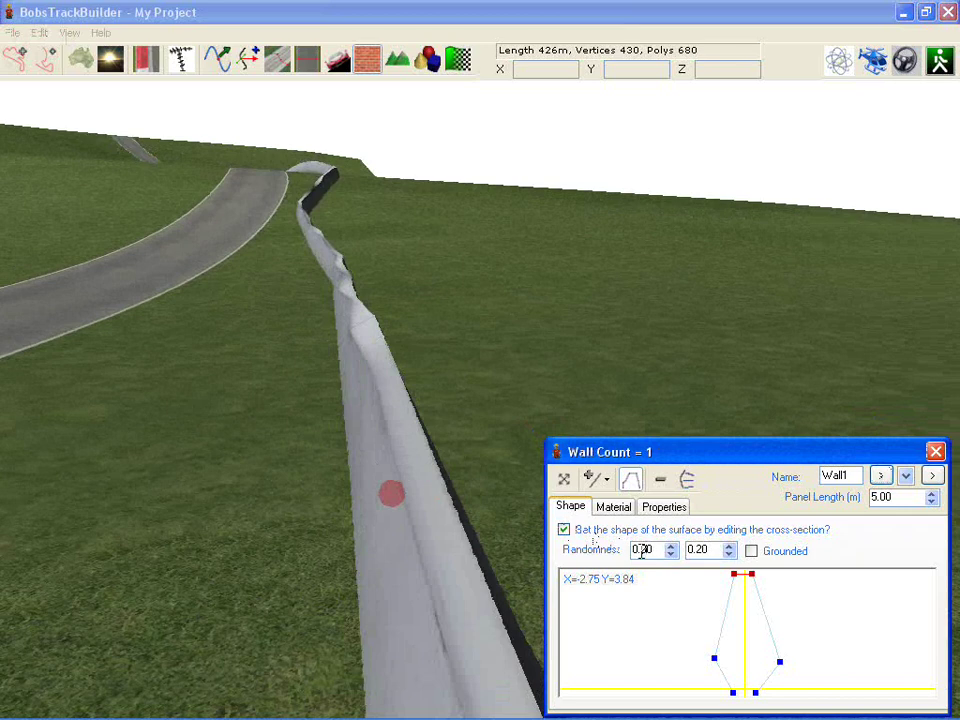
right_drag(392, 497, 401, 433)
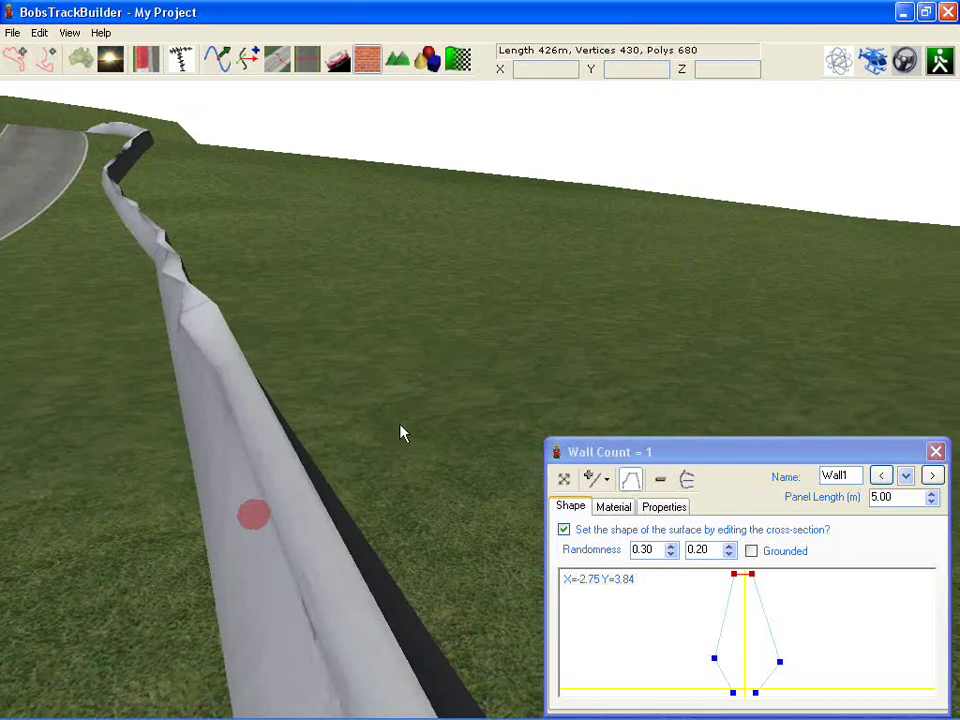
key(s)
key(a)
key(d)
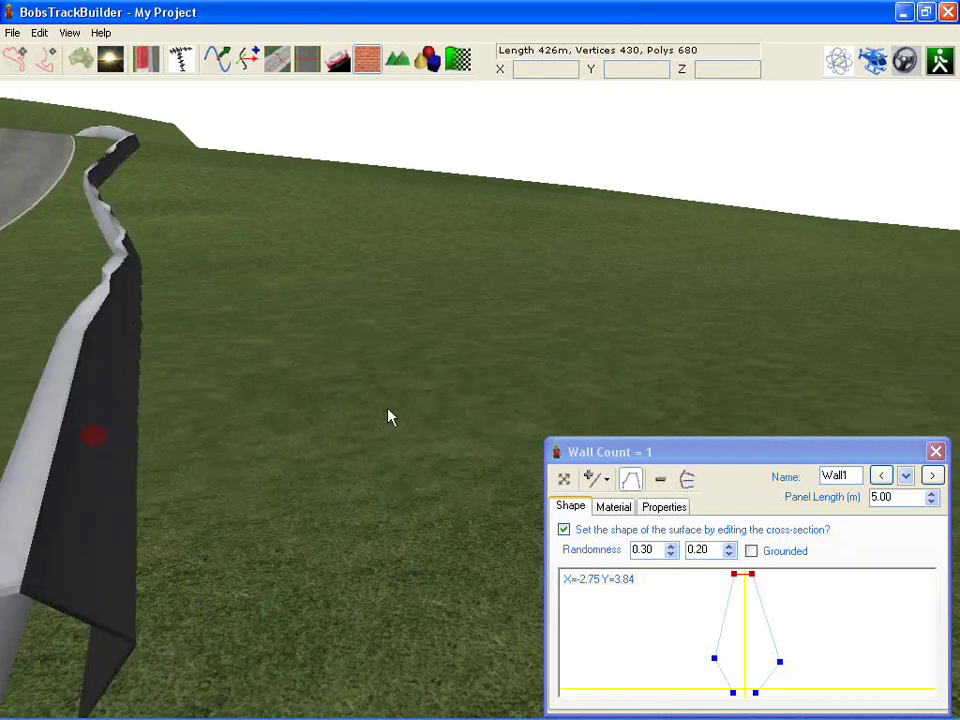
- Delete the randomised custom cross-section and select the cross-section at the wall's near end
key(a)
right_drag(392, 417, 392, 414)
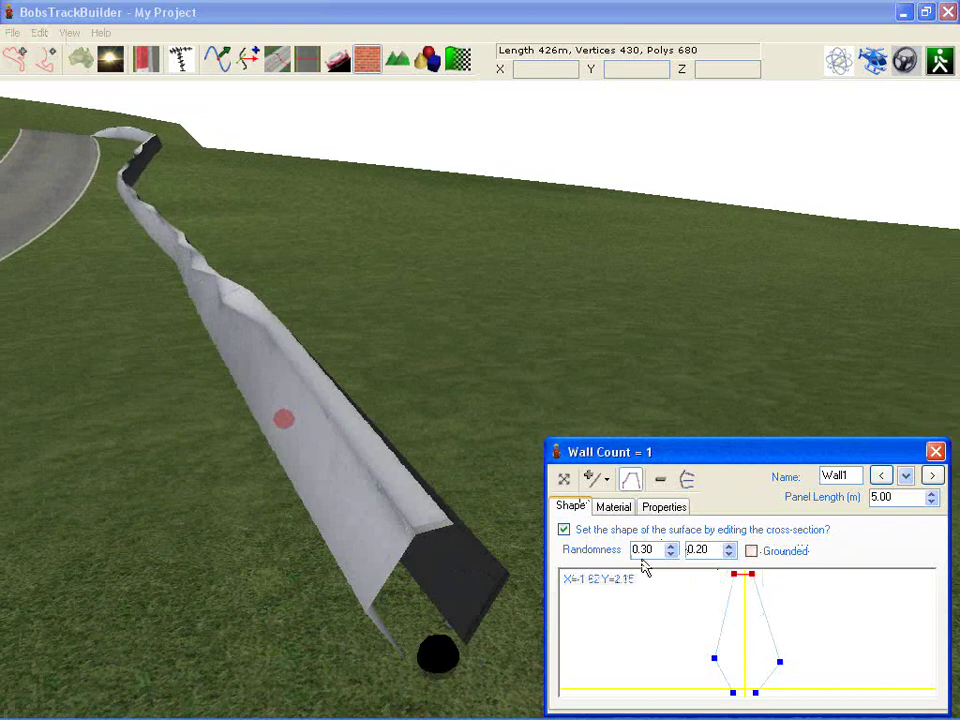
click(627, 509)
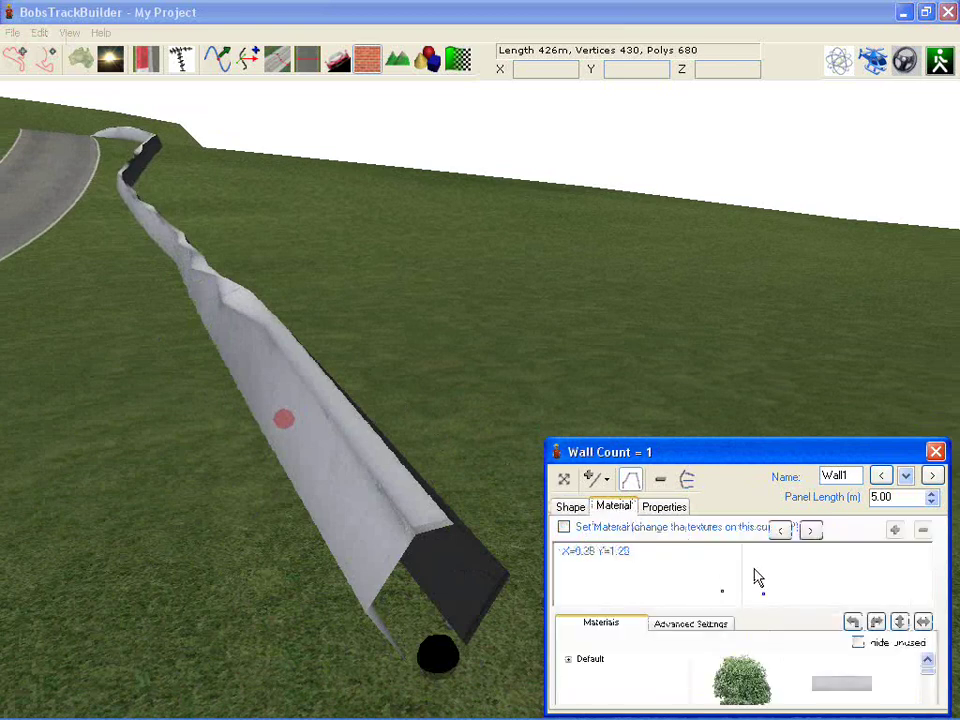
click(571, 508)
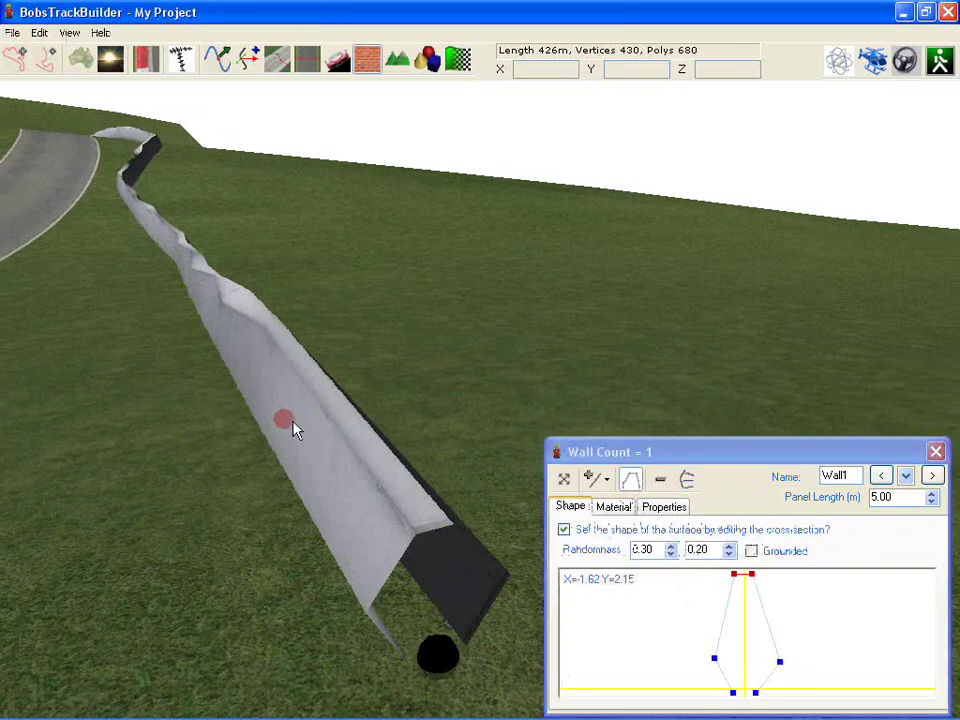
right_drag(343, 367, 344, 368)
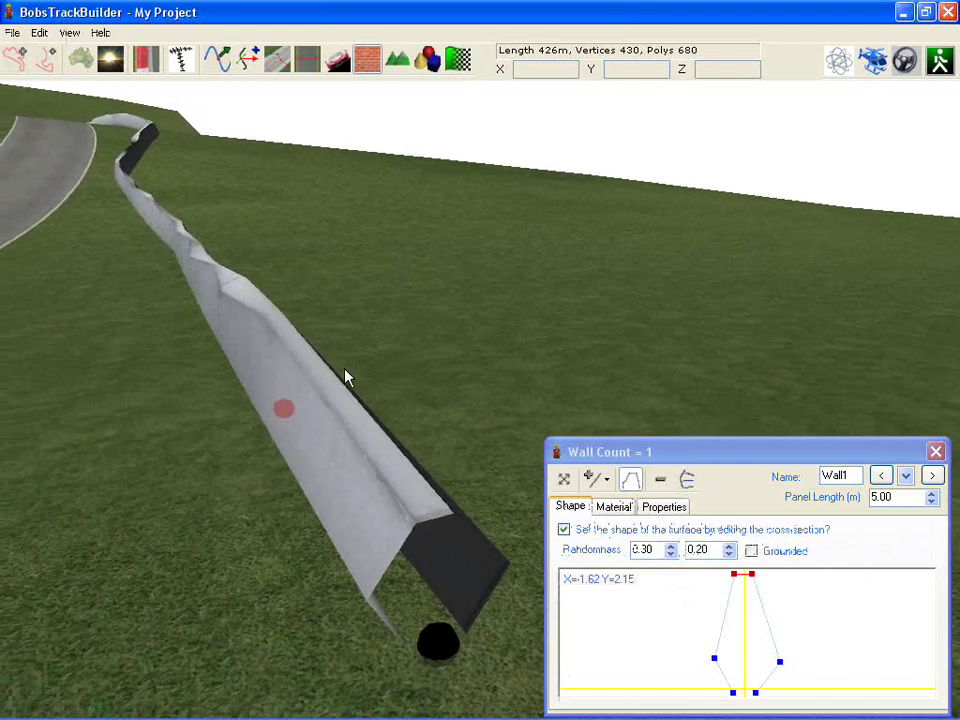
click(283, 414)
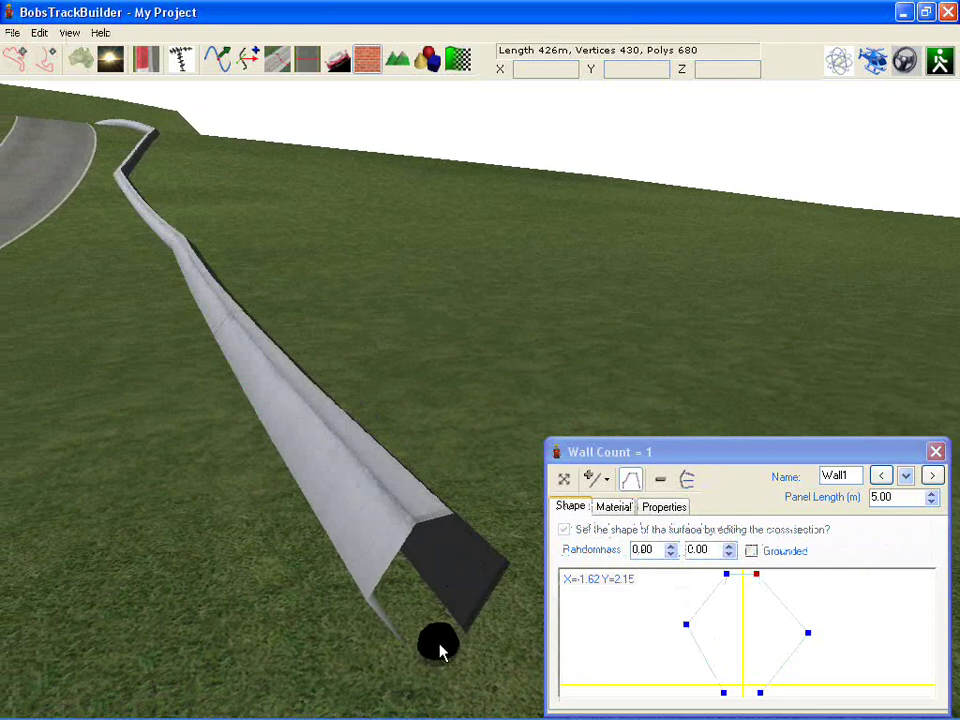
- Remove the material strips covering the wall's far side and its top face
click(616, 507)
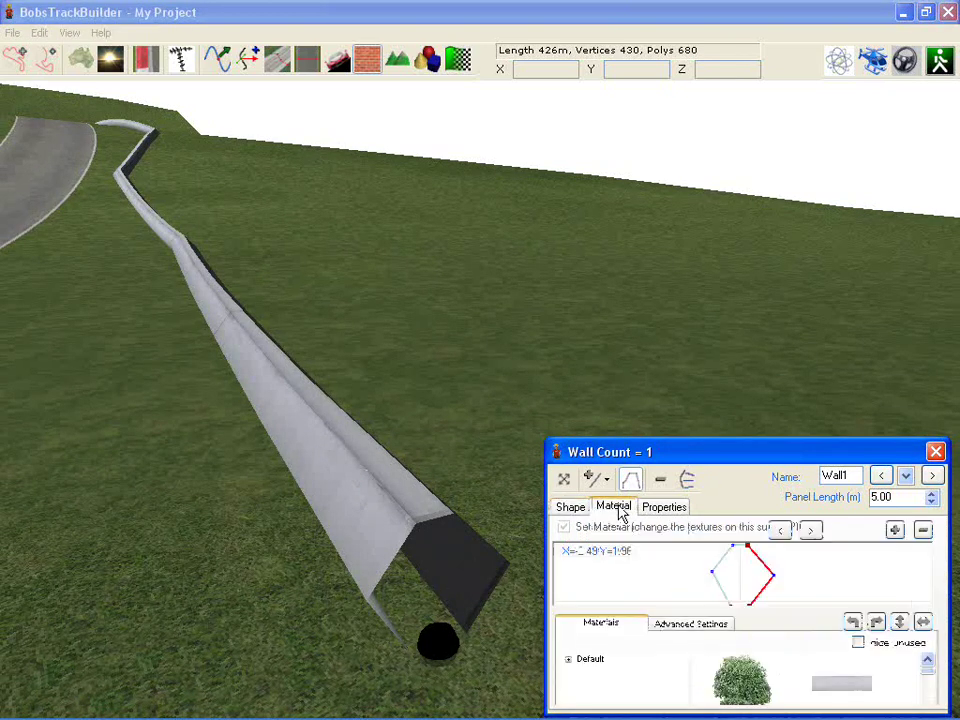
click(924, 531)
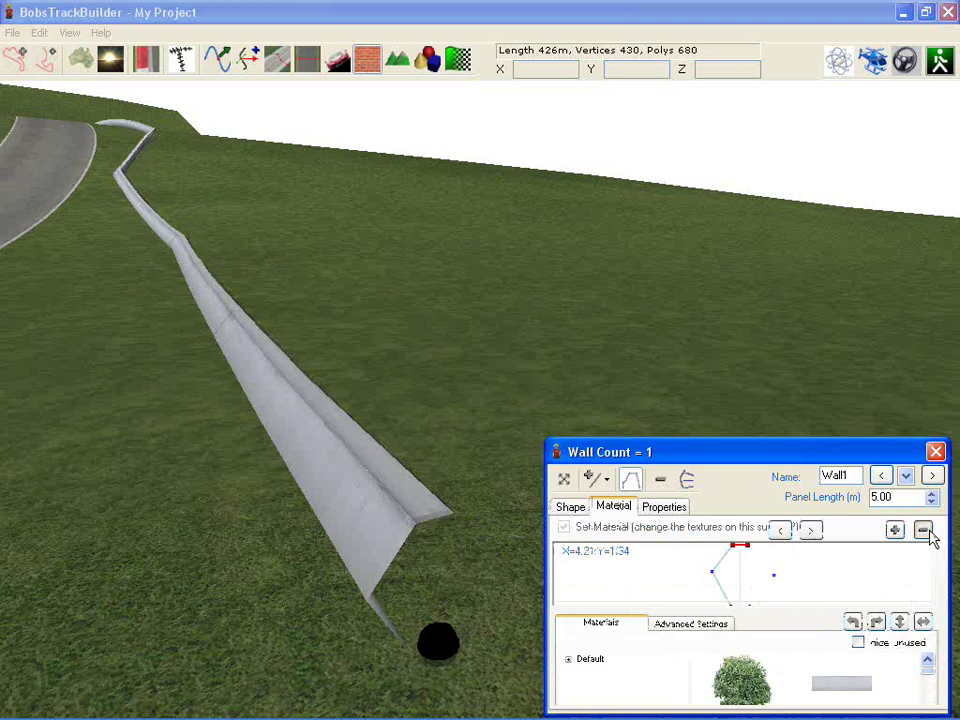
click(924, 531)
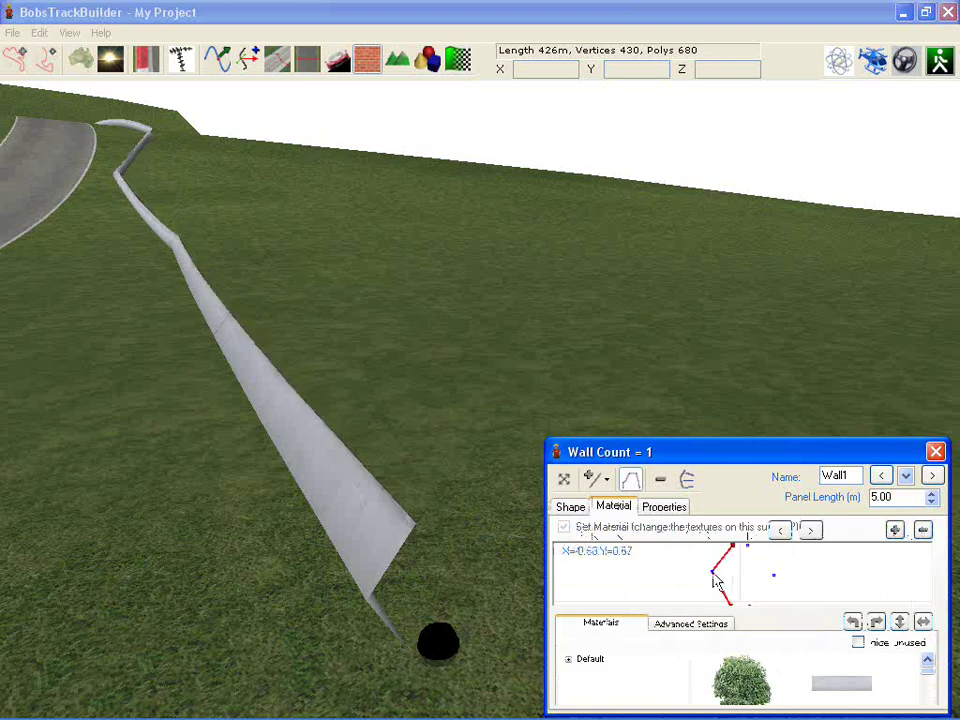
- Delete the three right-hand points and the remaining top point from the wall's cross-section
click(566, 511)
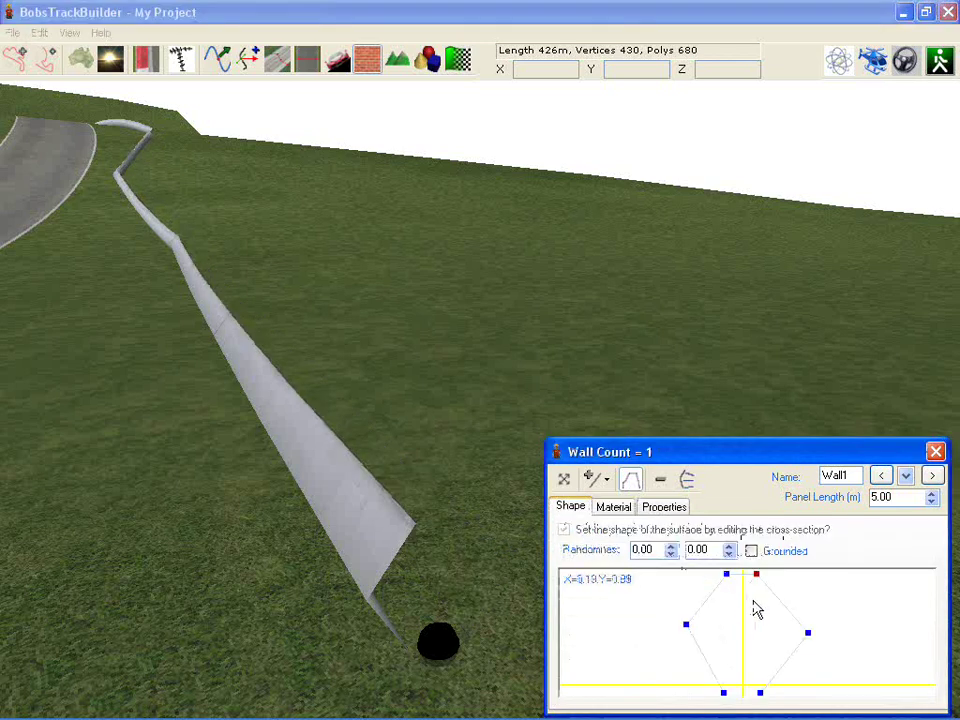
scroll(752, 600, down, 2)
drag(752, 588, 800, 683)
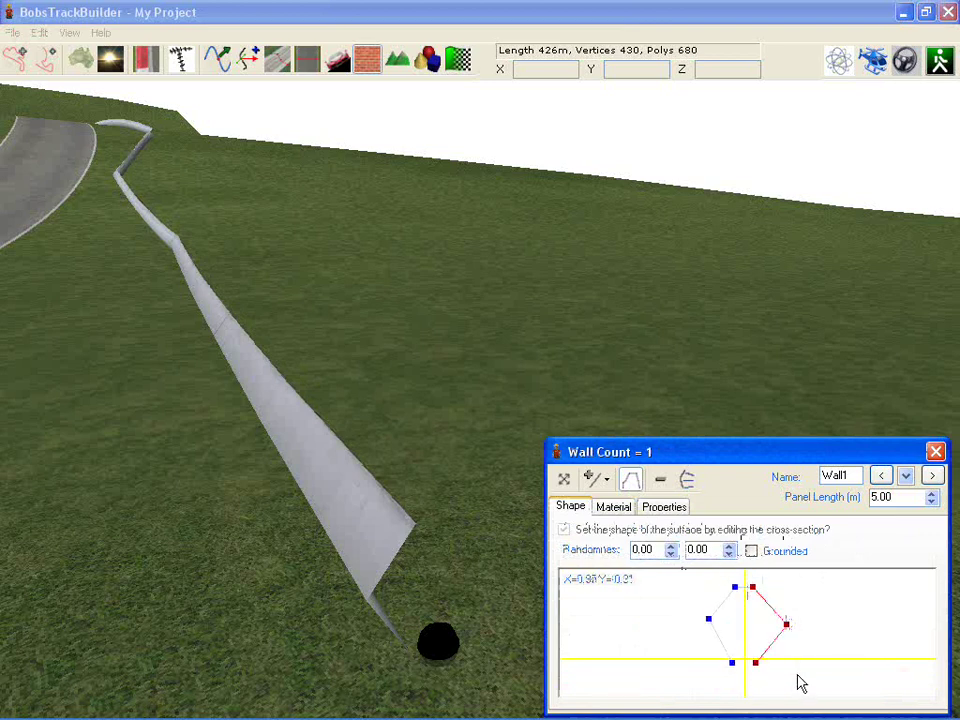
key(Delete)
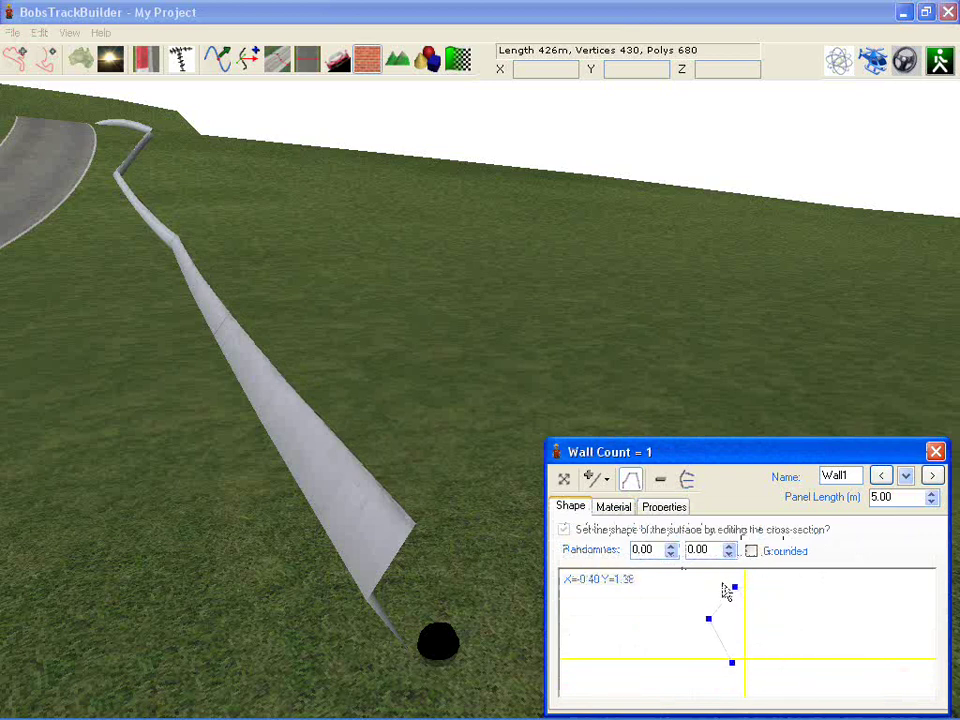
key(Delete)
- Move the upper remaining cross-section point up above the bottom point so the wall becomes a single upright face
click(708, 620)
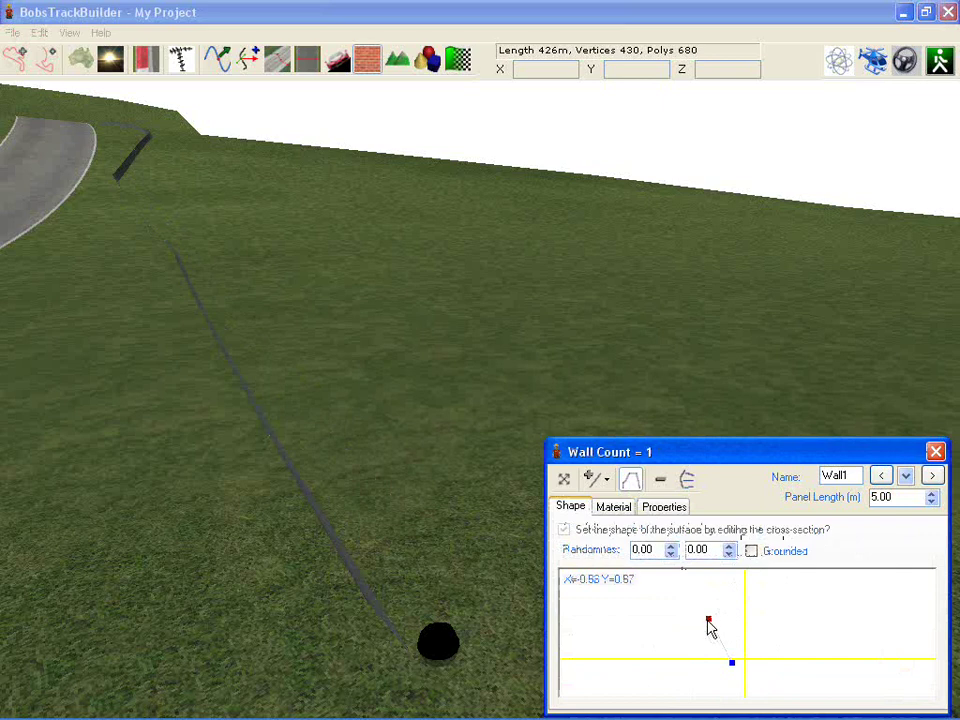
drag(708, 620, 735, 583)
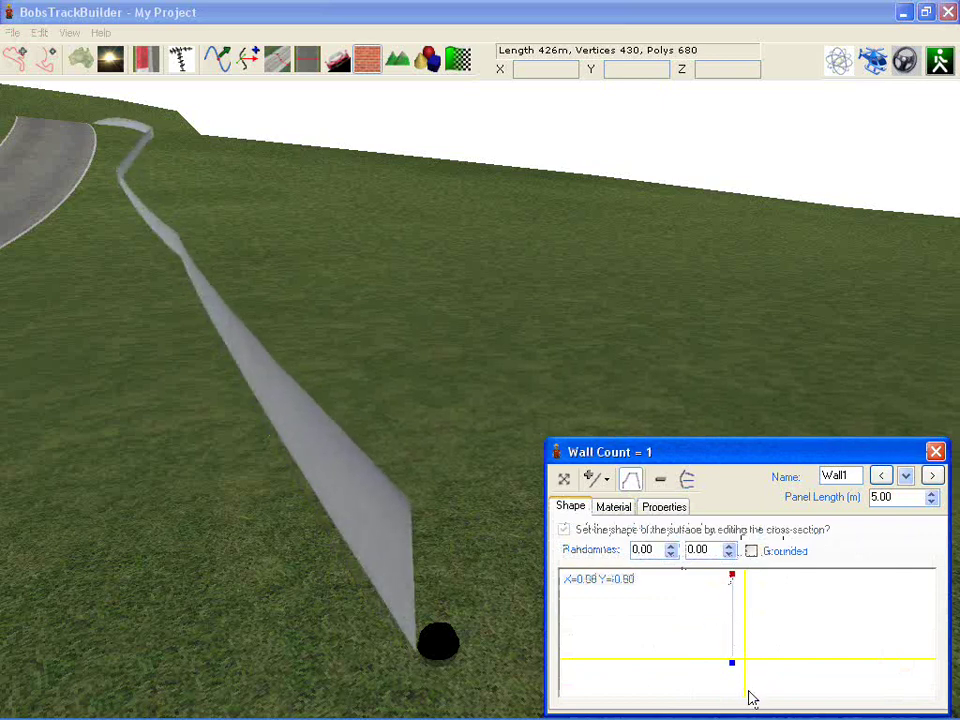
click(733, 659)
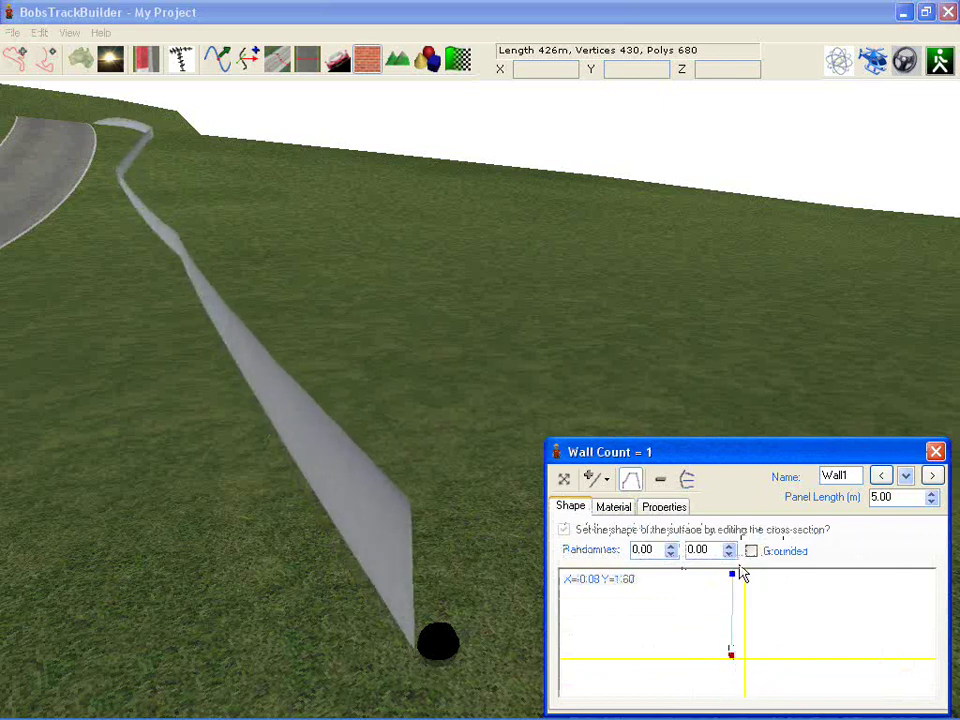
click(767, 551)
- Turn off Rest On Ground for the wall and raise its control points above the terrain
click(671, 513)
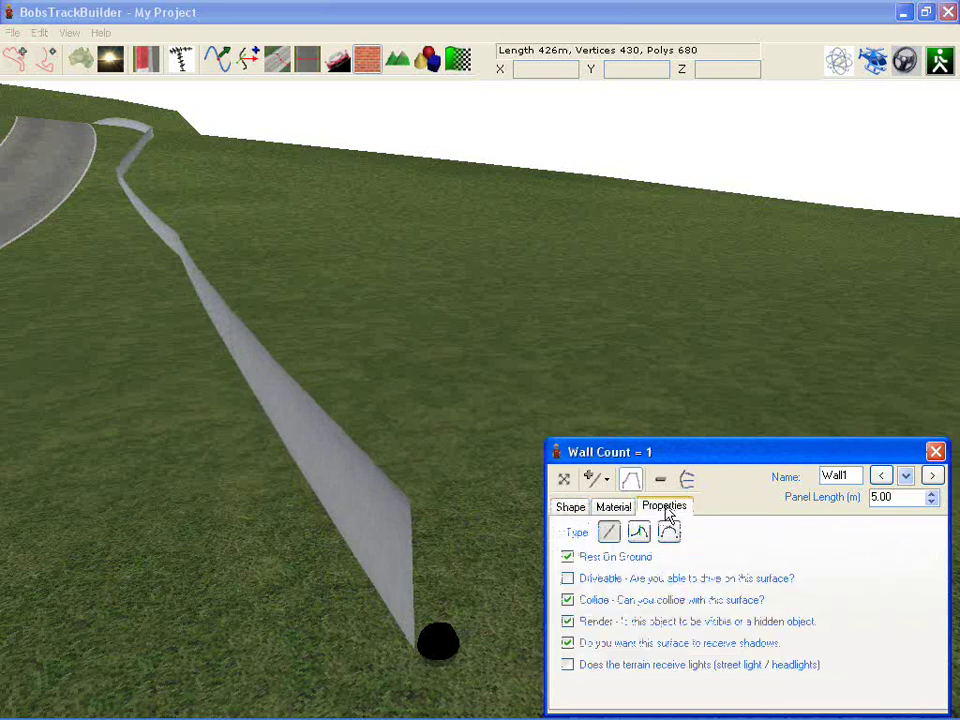
click(576, 562)
click(563, 480)
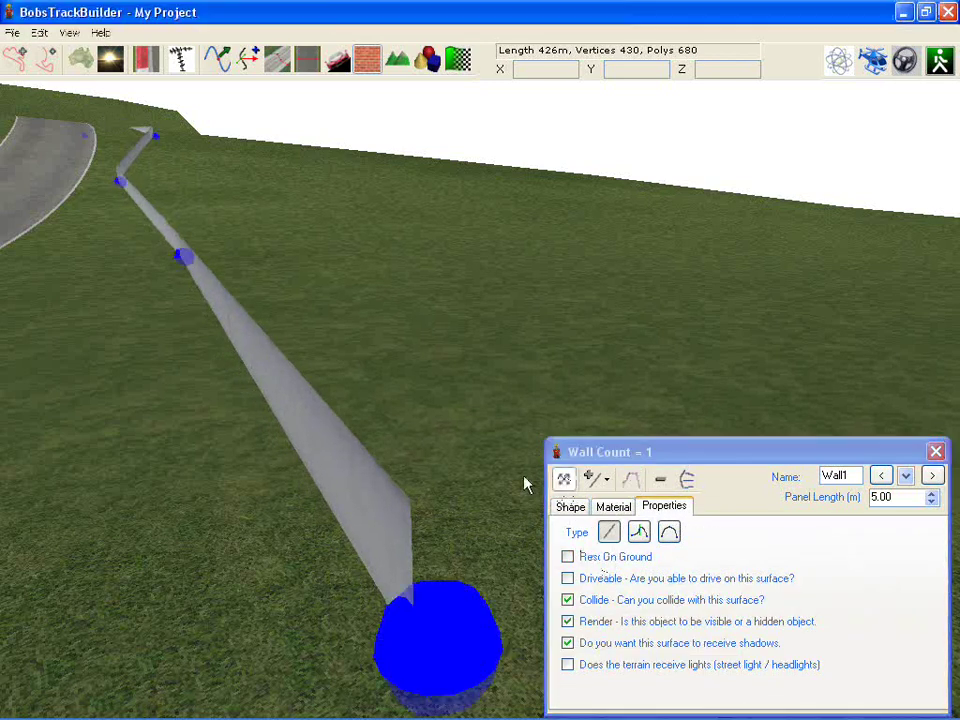
drag(463, 681, 435, 641)
drag(186, 258, 189, 191)
click(119, 178)
drag(122, 183, 154, 117)
right_drag(148, 283, 166, 320)
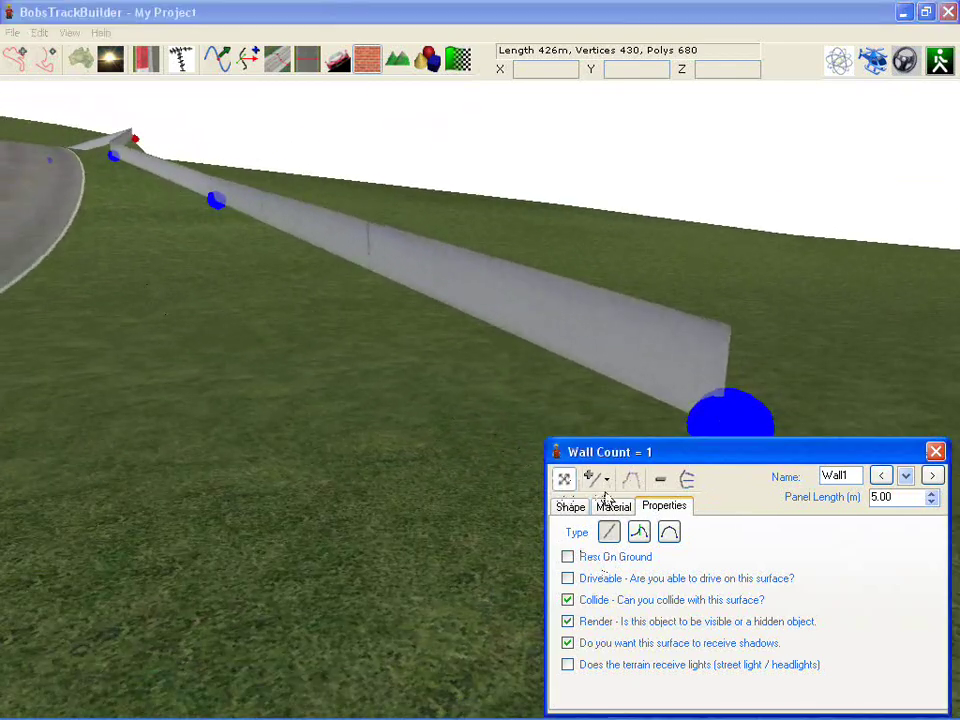
- Set the bottom cross-section point to Grounded and check the wall's mesh in wireframe display
click(572, 506)
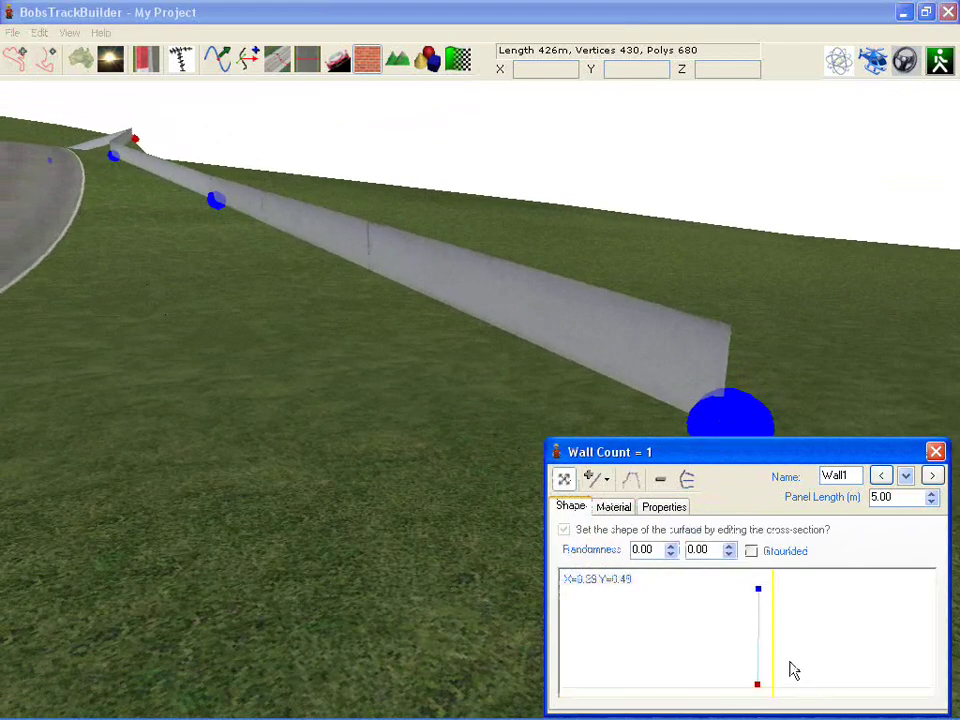
click(751, 551)
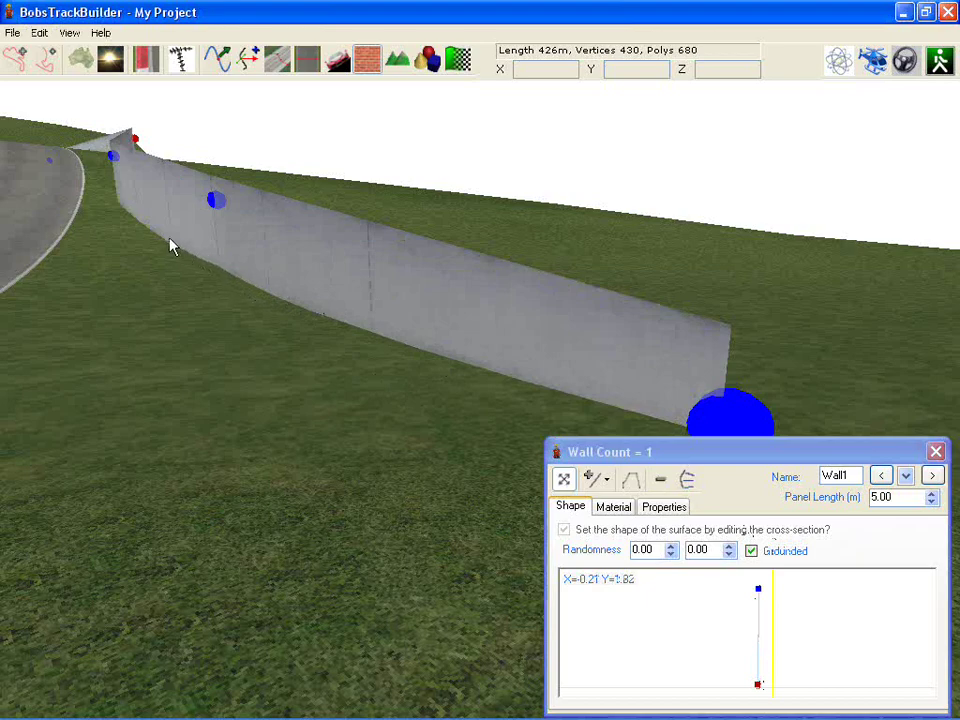
mouse_move(111, 189)
right_down()
mouse_move(94, 194)
mouse_move(115, 192)
right_up()
key(w)
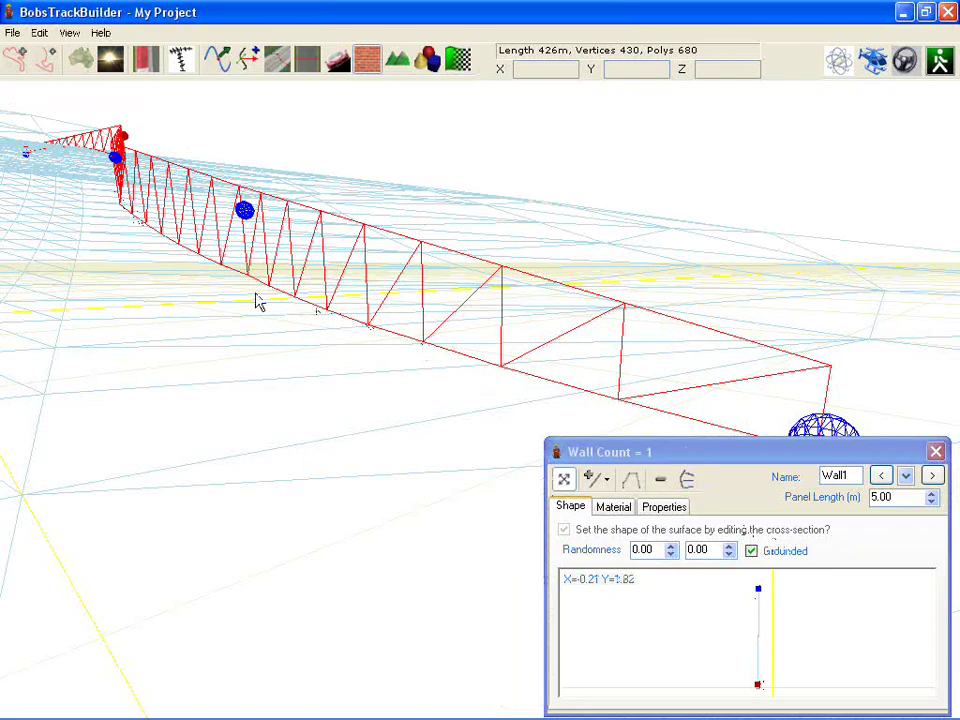
key(w)
key(w)
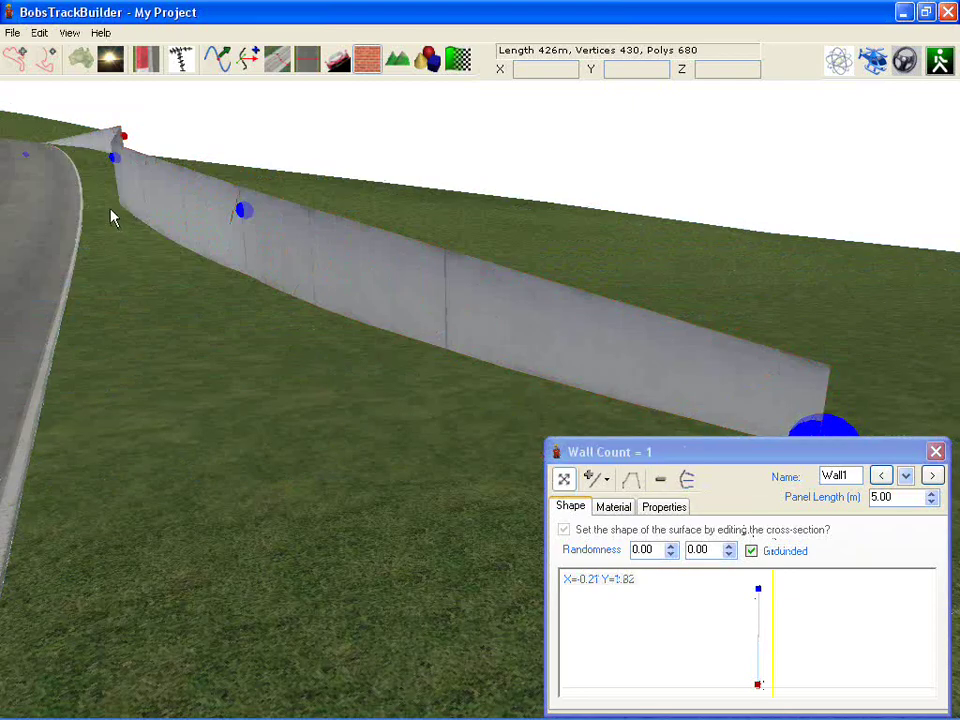
right_drag(111, 214, 88, 207)
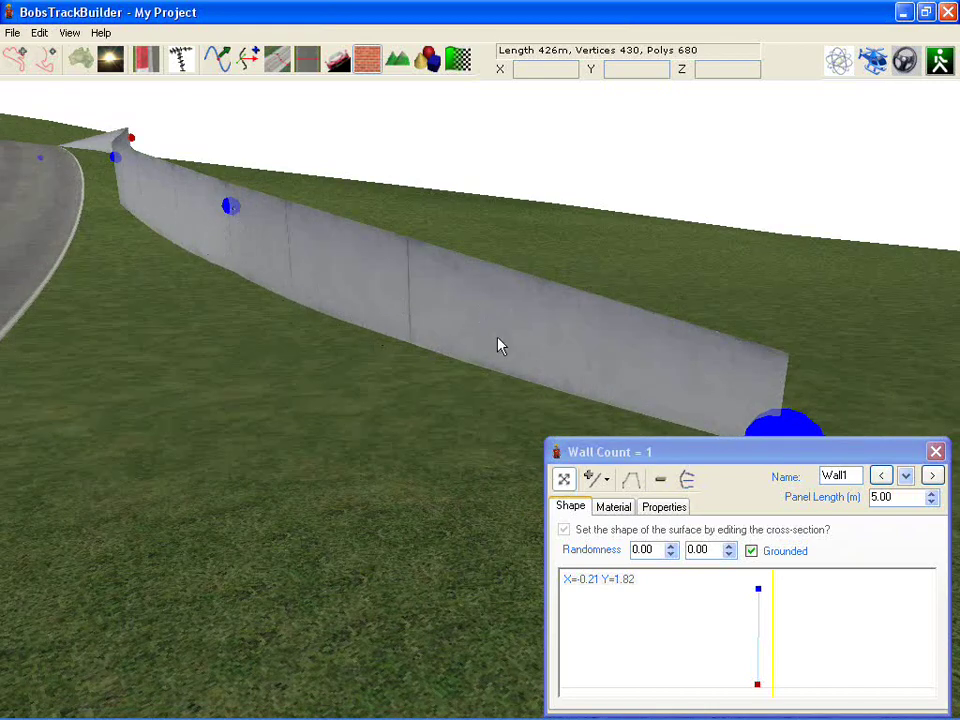
- Reposition the wall's middle control points at different heights above the terrain
scroll(595, 373, down, 5)
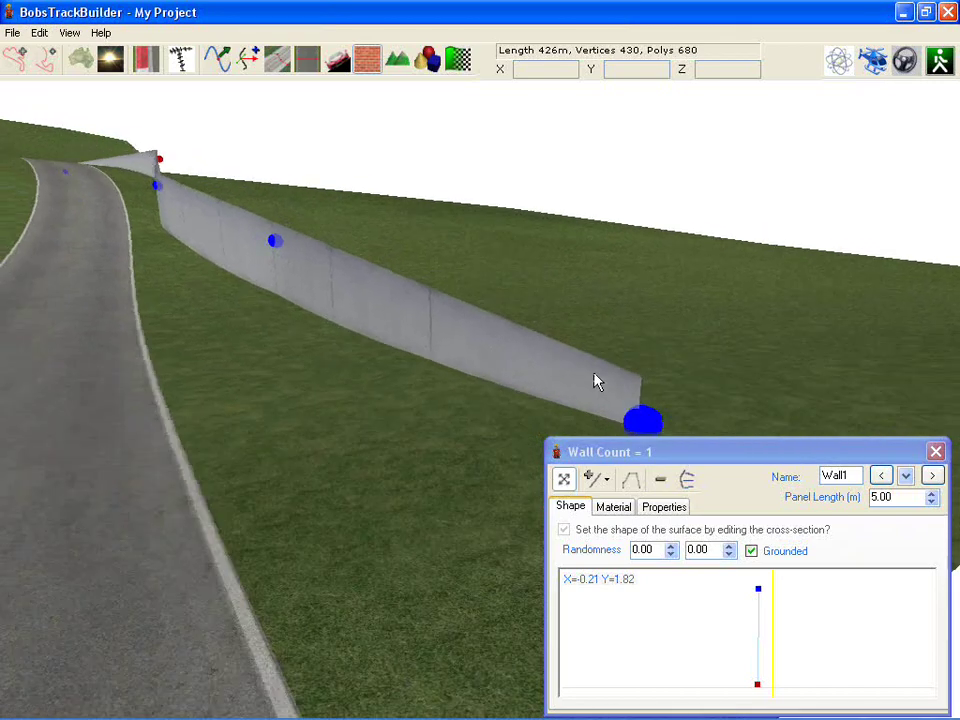
mouse_move(283, 248)
mouse_down()
mouse_move(337, 223)
mouse_move(296, 243)
mouse_move(196, 245)
mouse_move(328, 227)
mouse_move(296, 237)
mouse_up()
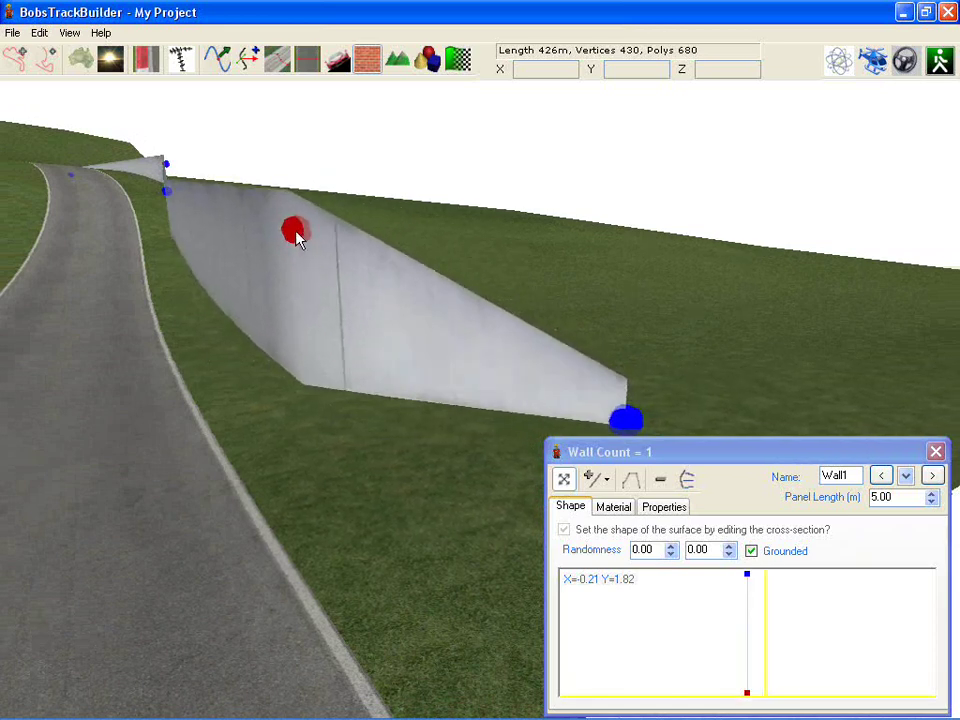
right_drag(296, 232, 240, 296)
drag(26, 515, 162, 373)
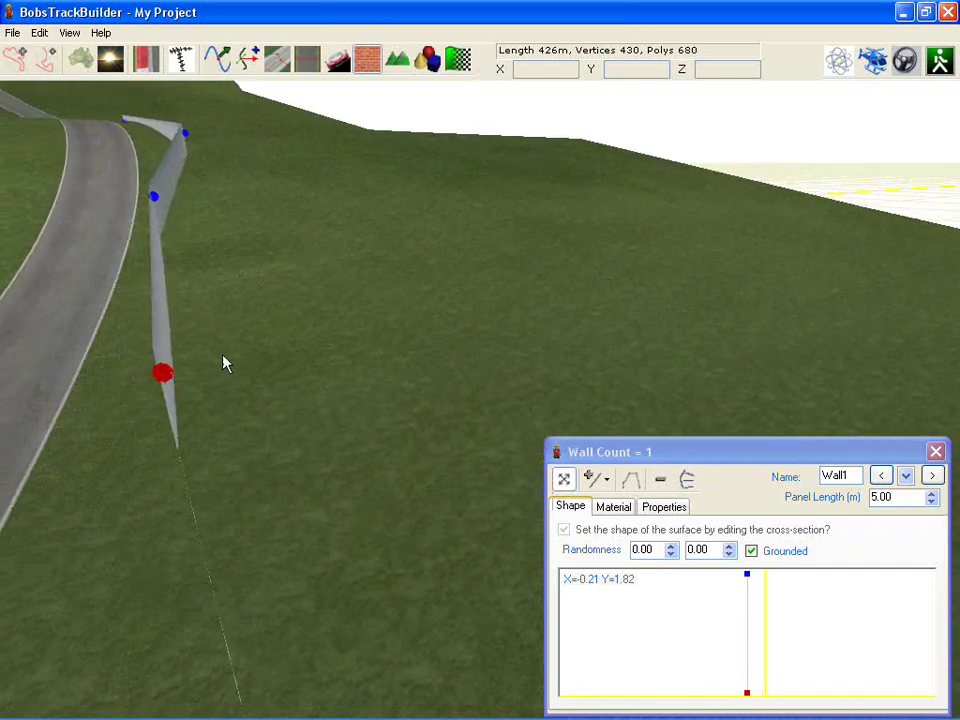
right_drag(222, 355, 247, 346)
drag(204, 333, 204, 285)
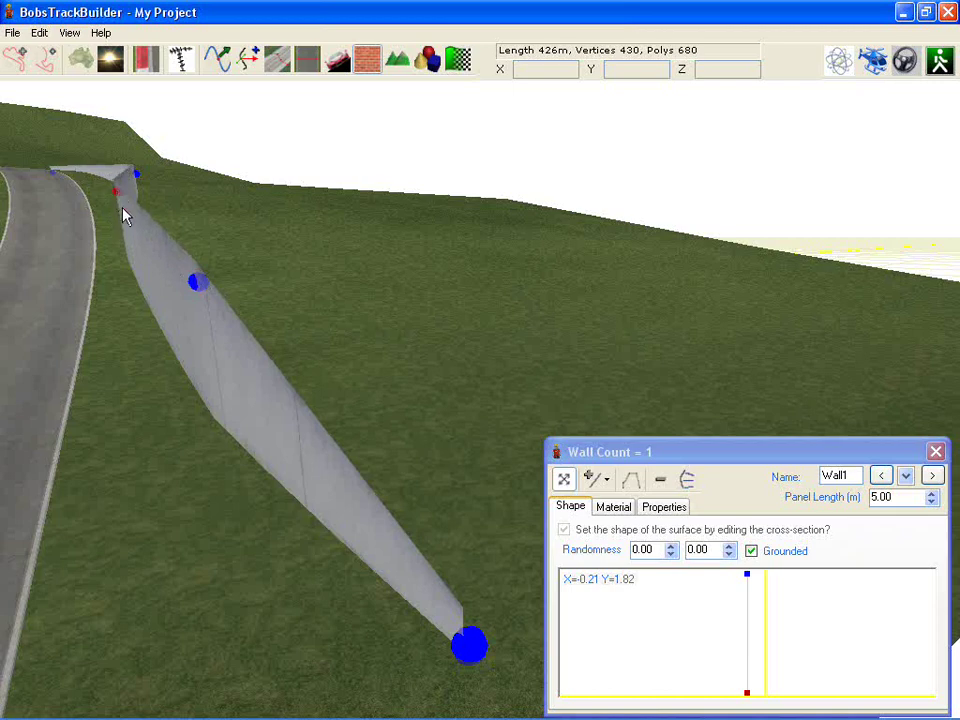
- Spread the two cross-section points far apart near ground level to flatten the wall, and switch to cross-section editing
right_drag(158, 378, 140, 366)
drag(747, 577, 851, 693)
drag(749, 694, 627, 698)
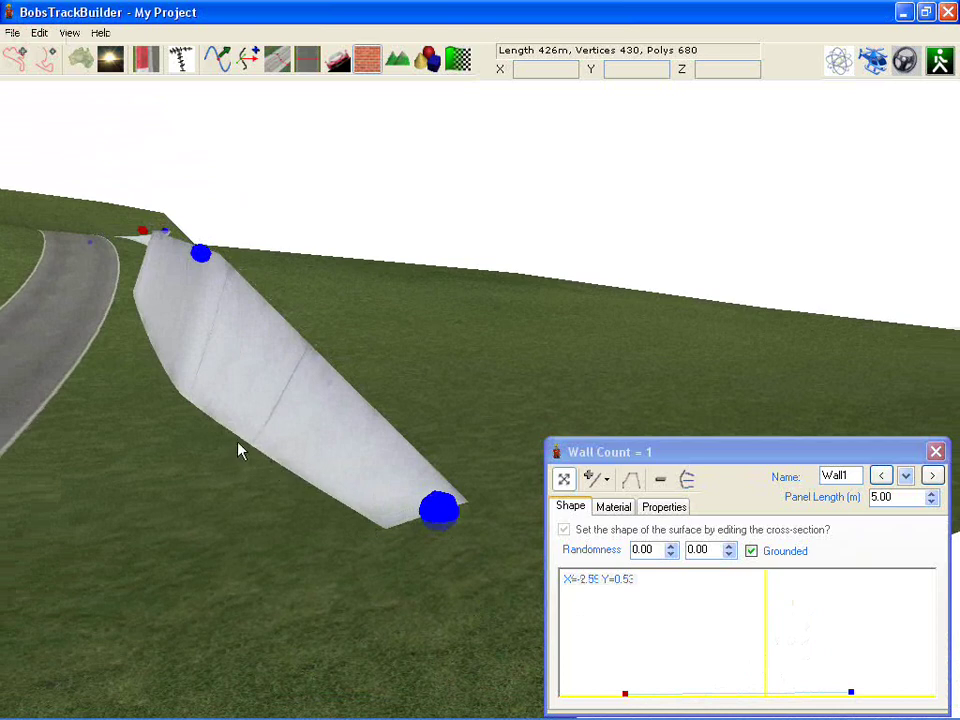
scroll(238, 443, down, 1)
right_drag(238, 443, 197, 441)
click(630, 481)
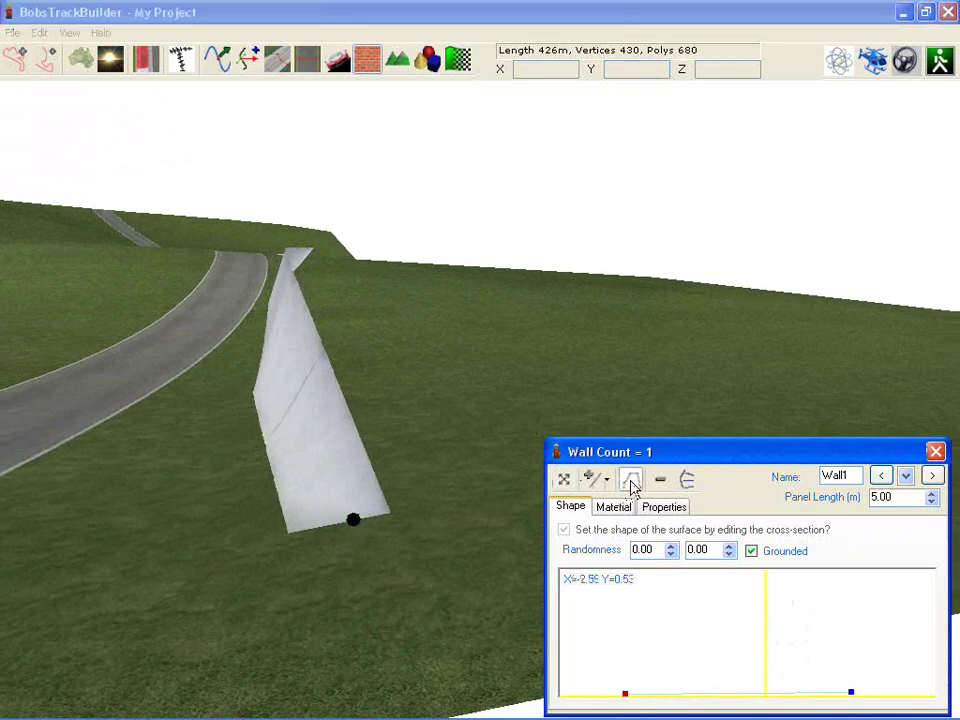
right_drag(447, 428, 343, 358)
right_drag(150, 492, 205, 436)
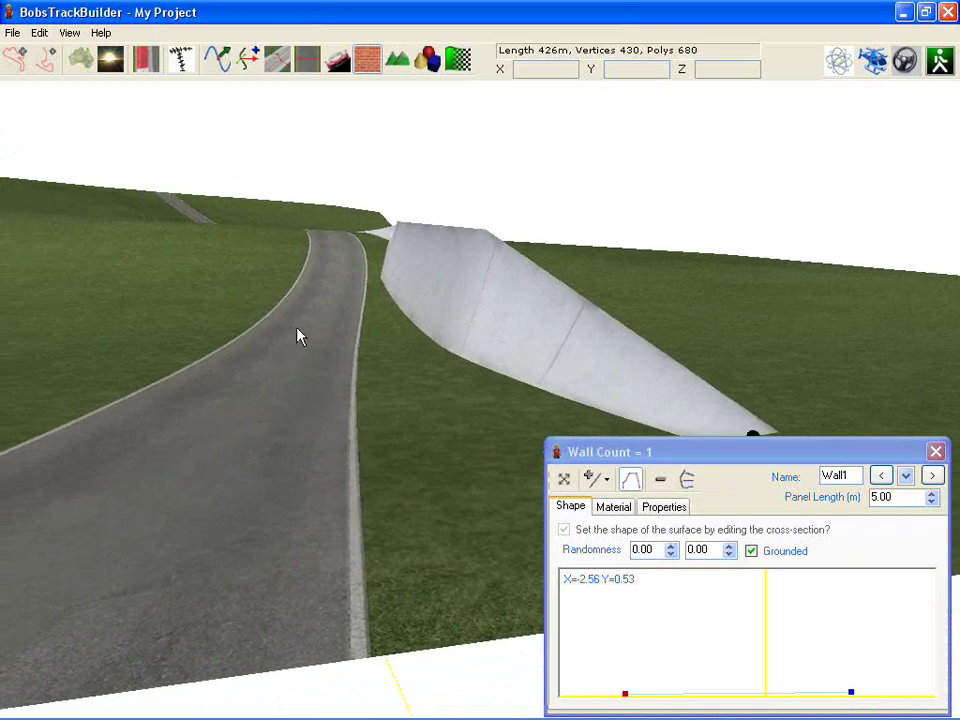